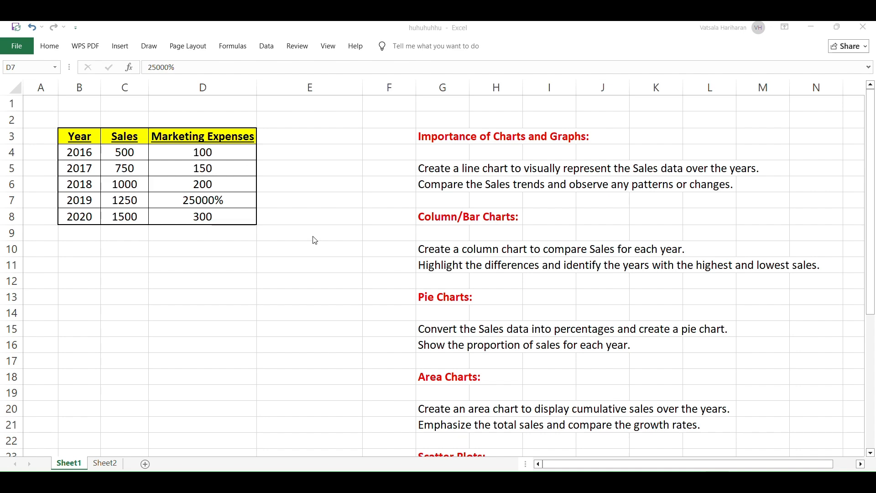
Select the Year and Sales data with their headers in B3:C8.
scroll(408, 275, down, 5)
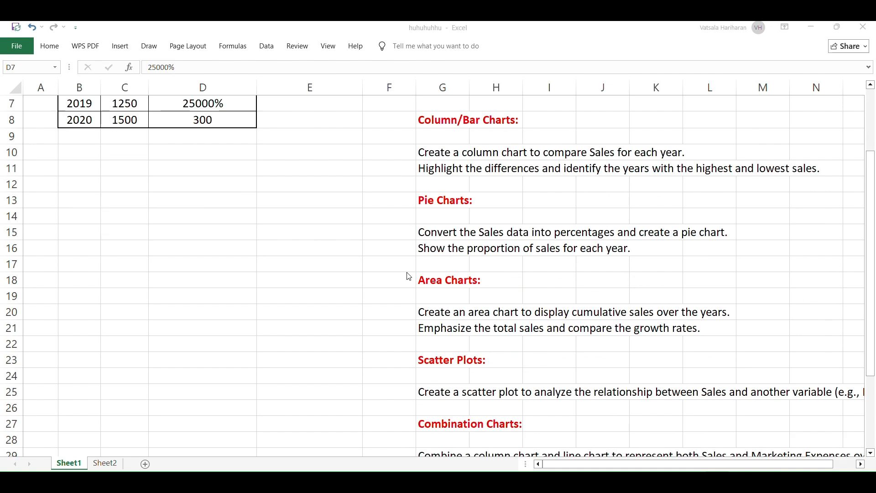
scroll(408, 275, up, 5)
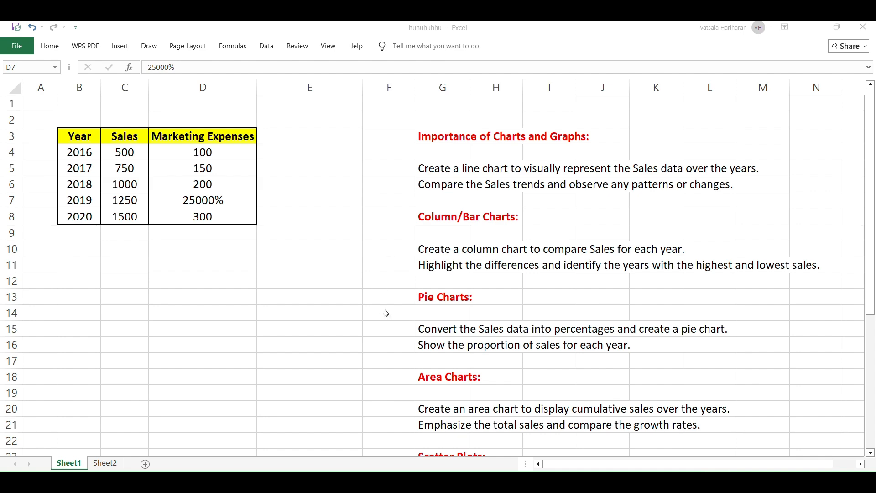
scroll(385, 312, down, 3)
scroll(386, 313, up, 3)
drag(67, 136, 127, 217)
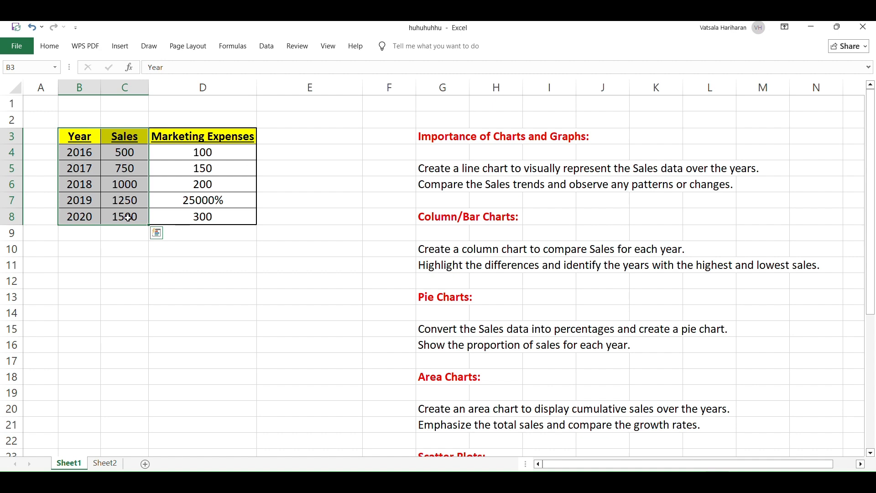
click(126, 47)
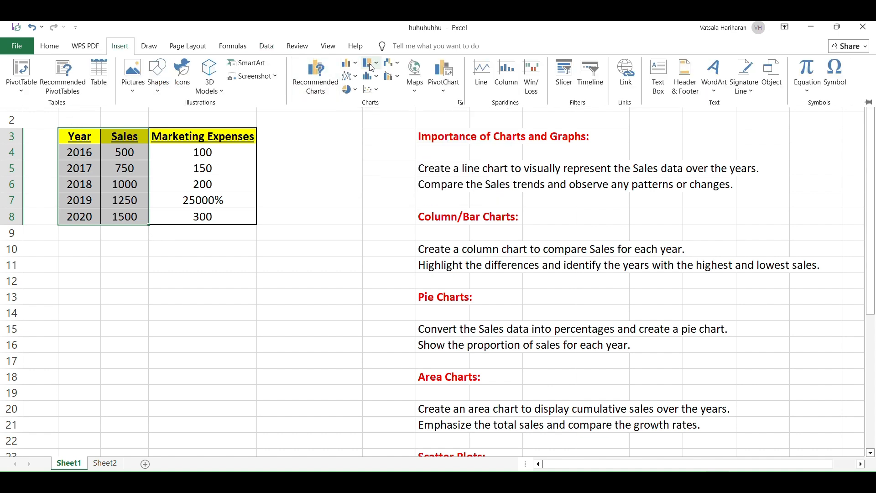
click(350, 81)
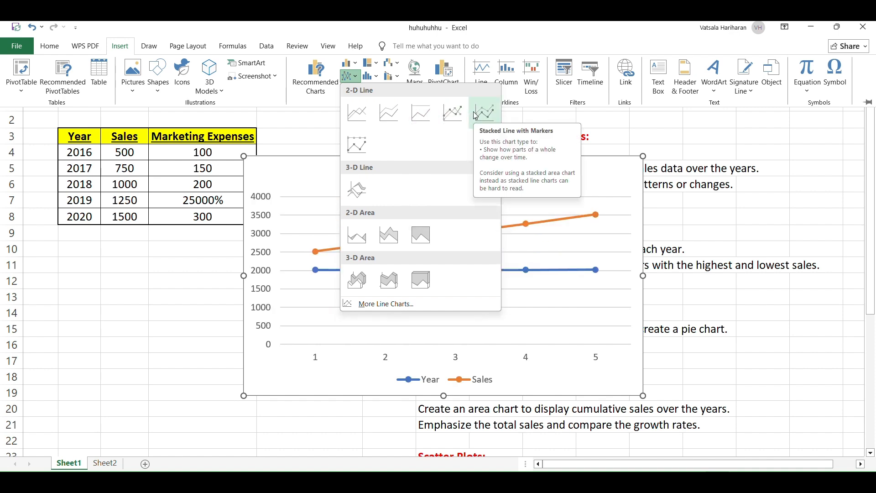
click(381, 304)
mouse_move(397, 225)
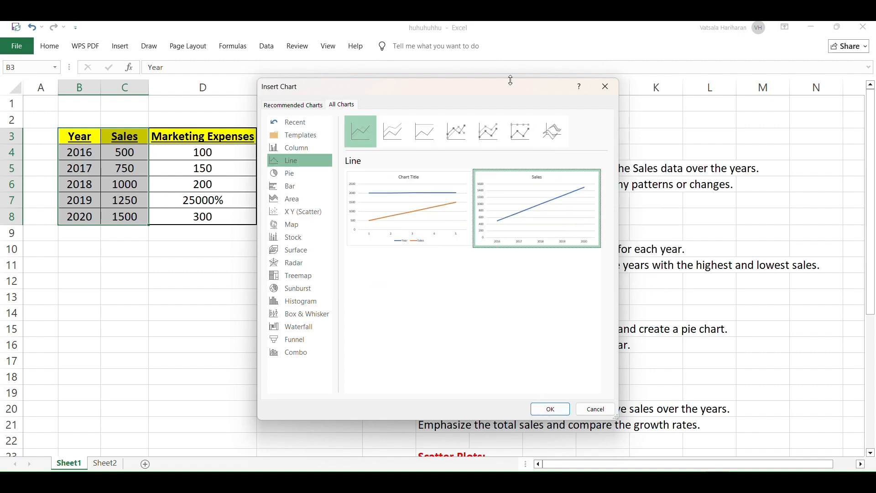
click(605, 91)
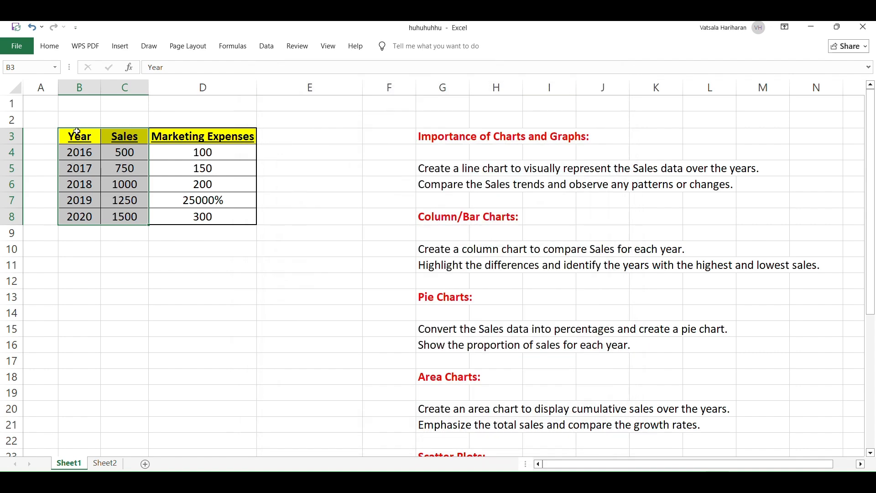
Insert a 2-D line chart of the selected data that plots only Sales, with the years as horizontal axis labels.
click(120, 46)
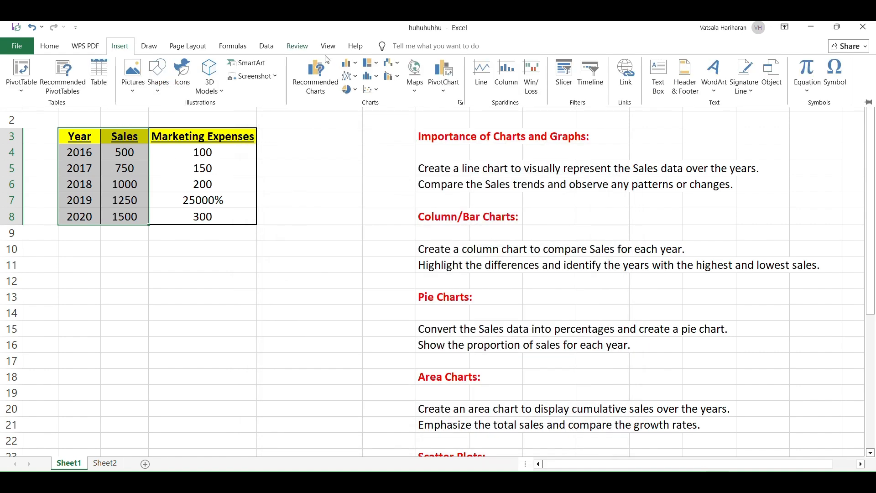
click(354, 74)
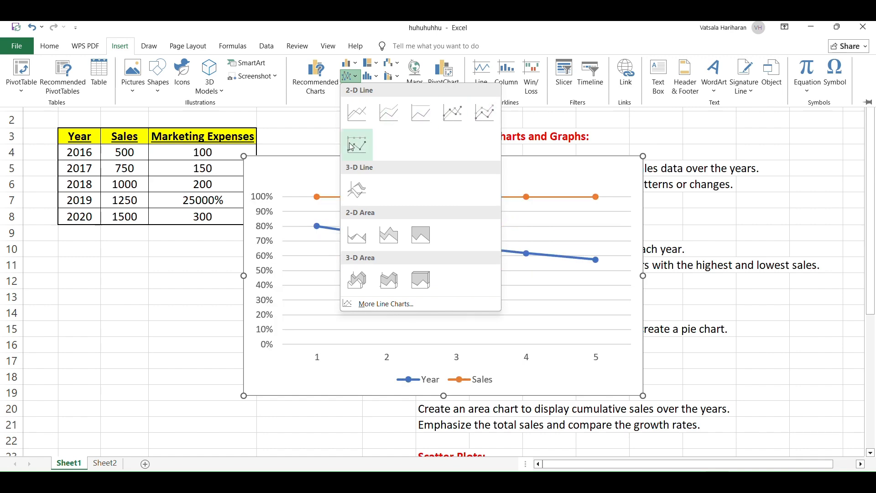
click(379, 303)
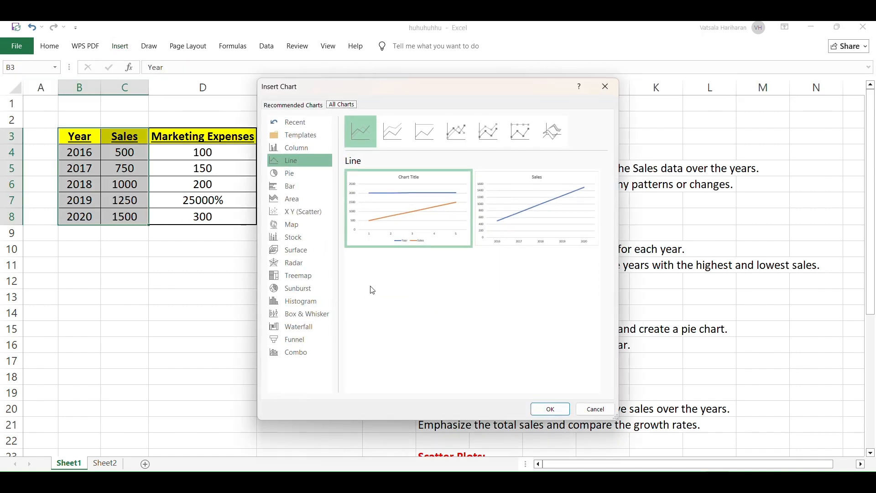
mouse_move(395, 200)
click(304, 175)
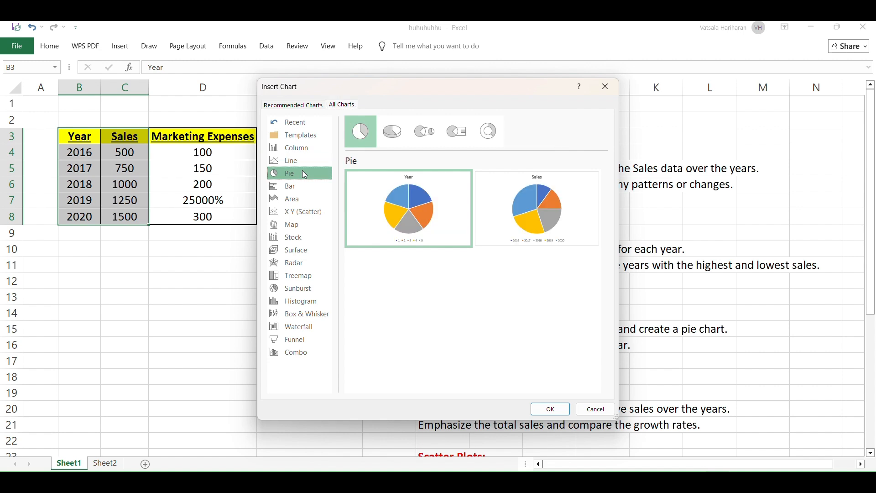
click(297, 183)
click(297, 196)
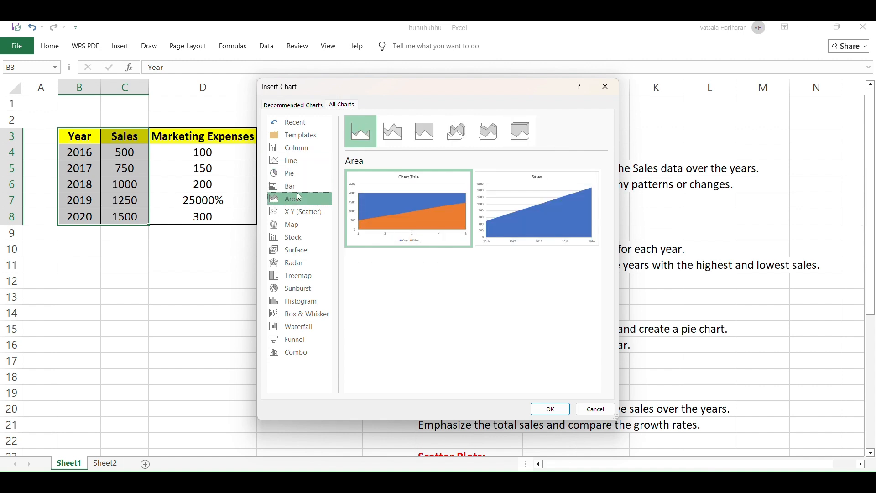
click(292, 163)
mouse_move(481, 184)
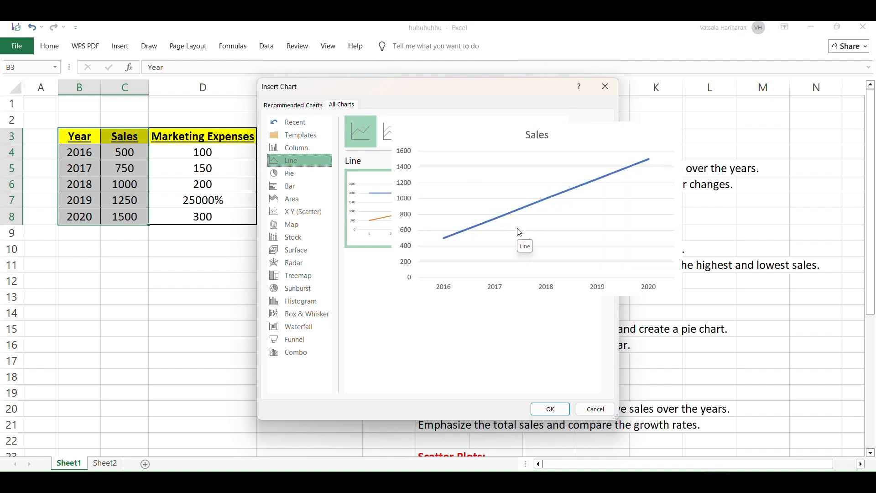
click(551, 407)
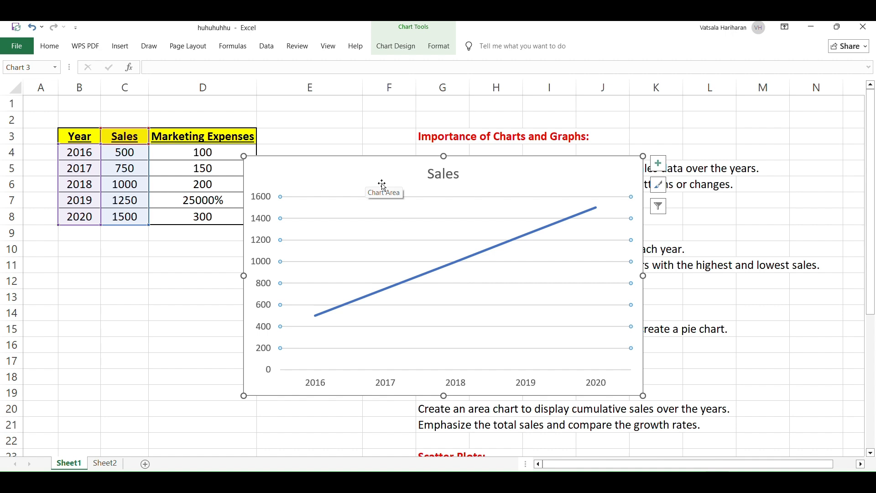
Add axis titles to the Sales line chart.
click(658, 164)
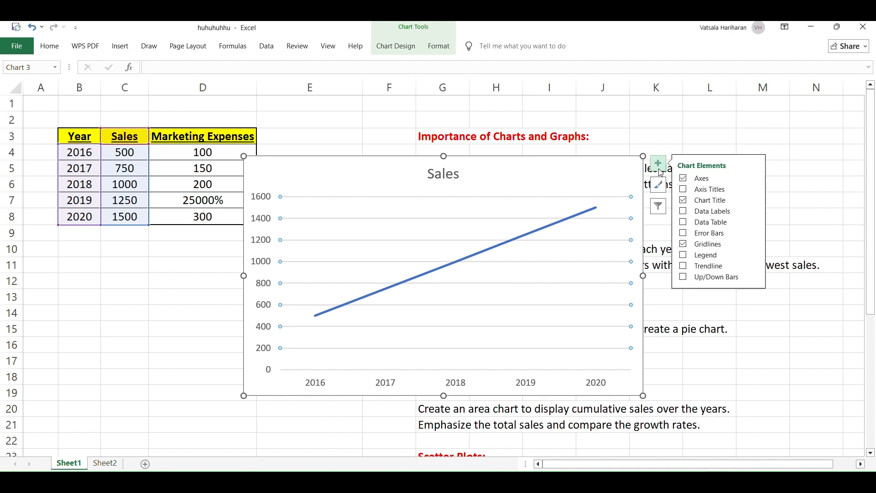
click(684, 191)
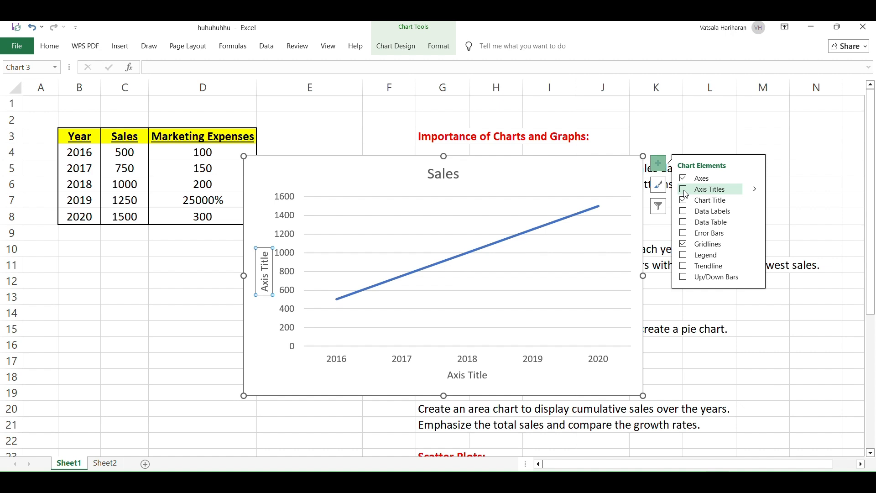
click(684, 190)
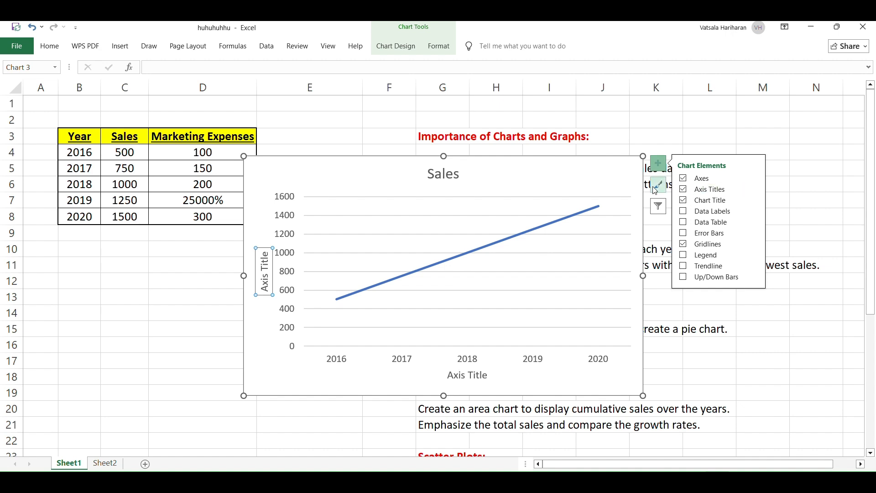
Change the chart title to "Sales data over years".
click(453, 172)
click(458, 172)
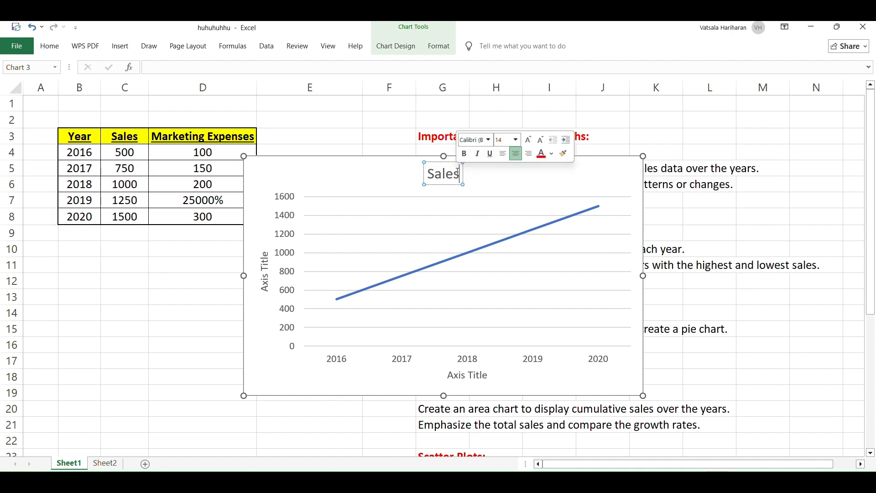
text(data)
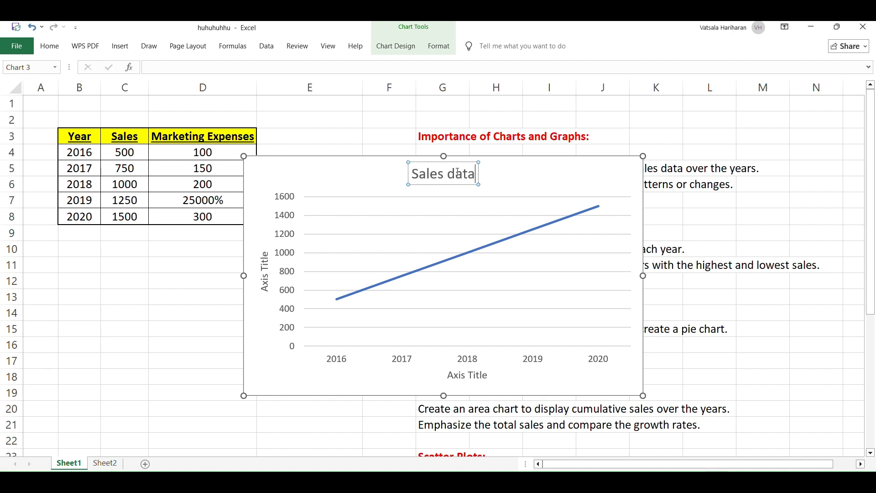
text( over)
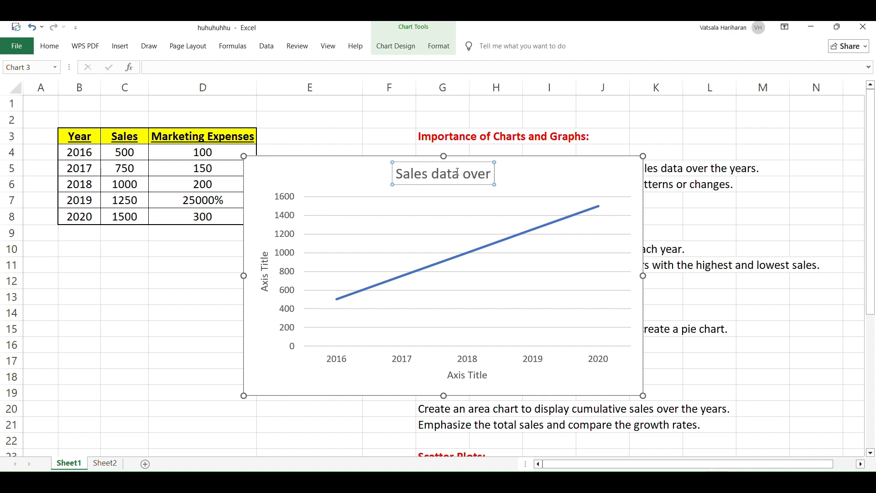
text( years)
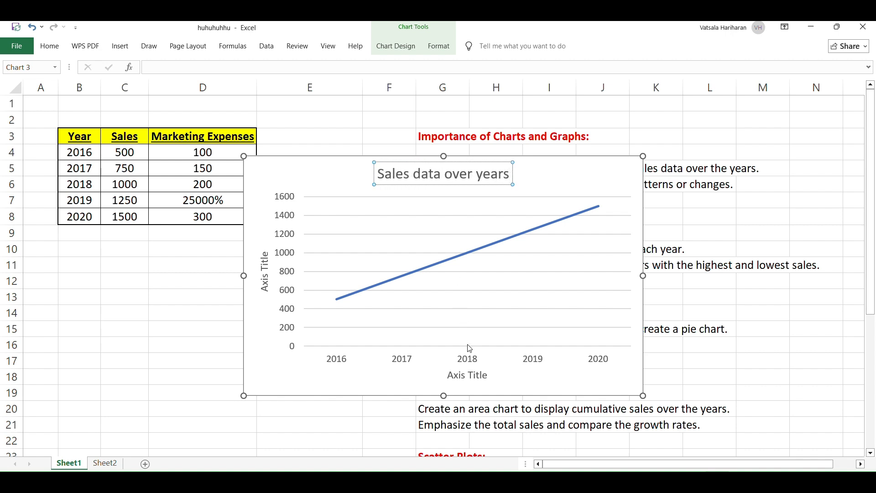
Replace the horizontal axis title with "years".
click(475, 377)
double_click(476, 378)
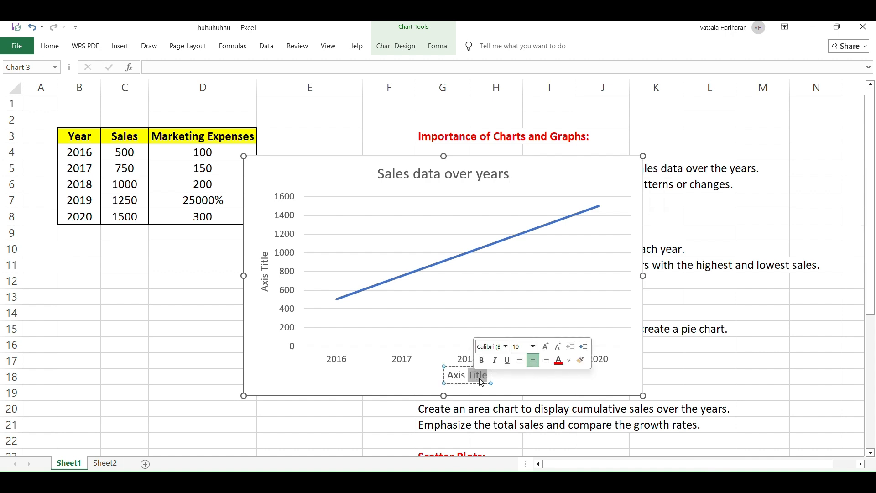
key(BackSpace)
key(BackSpace)
key(BackSpace)
key(BackSpace)
key(BackSpace)
key(BackSpace)
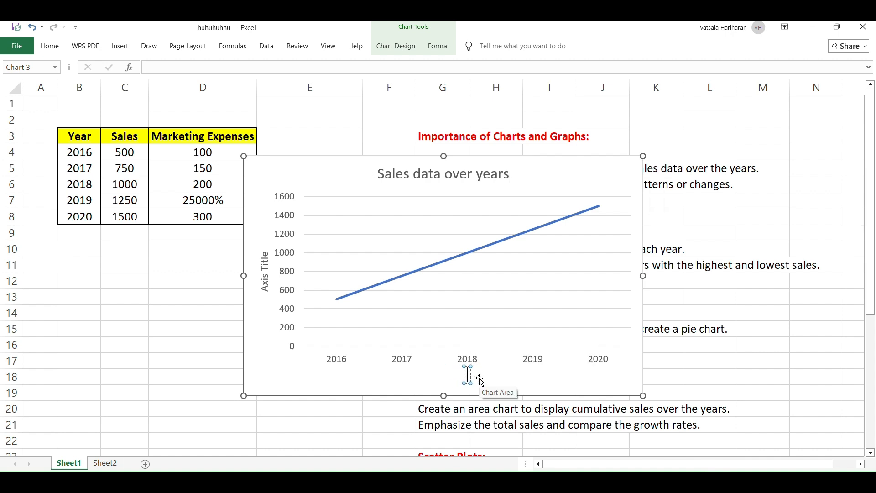
text(years)
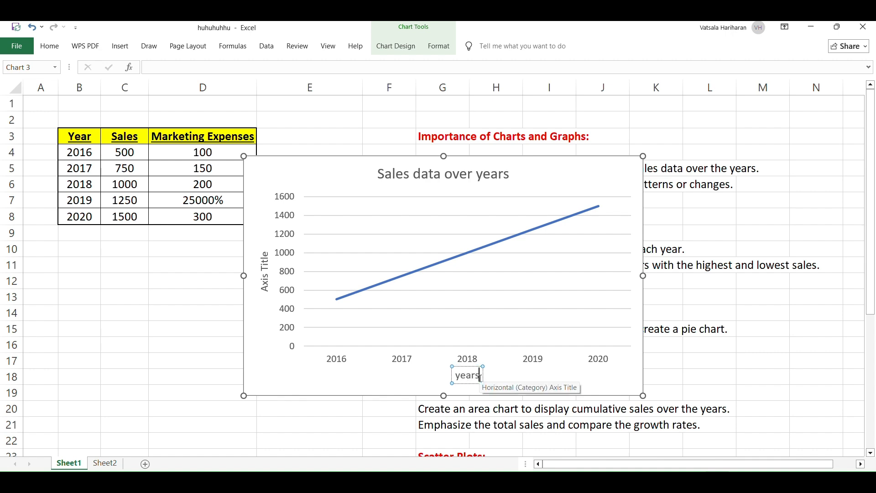
Replace the vertical axis title with "sales".
click(266, 270)
triple_click(267, 285)
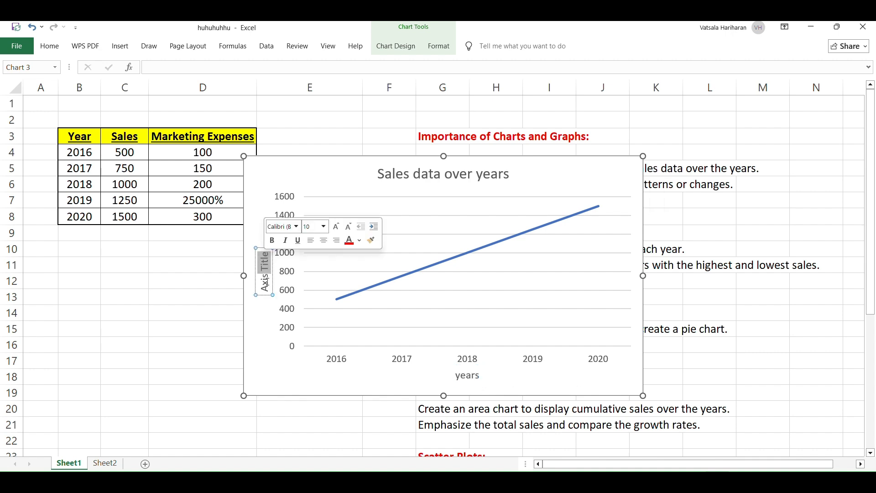
key(BackSpace)
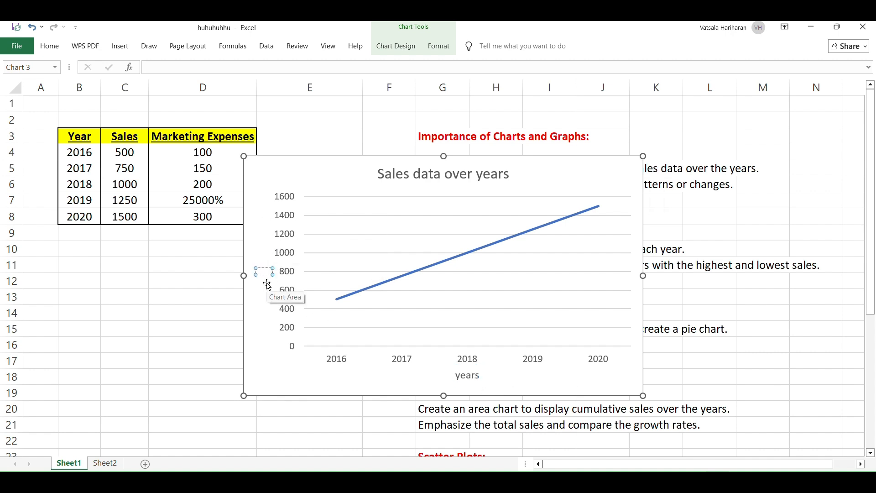
text(sales)
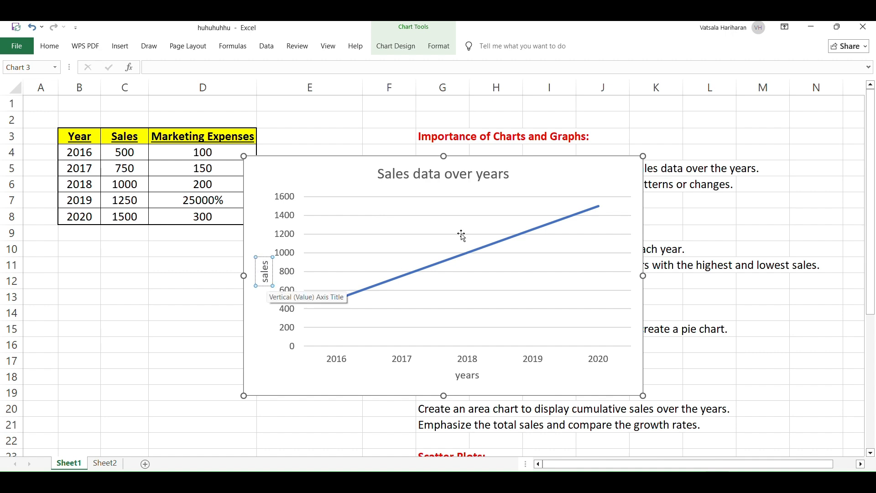
Add data labels to the line chart and try out a data table beneath the plot.
click(599, 191)
click(659, 165)
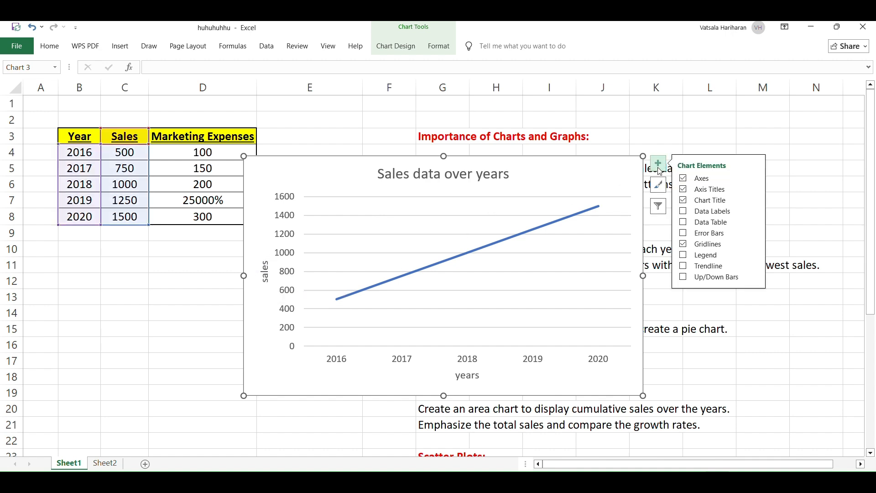
click(685, 222)
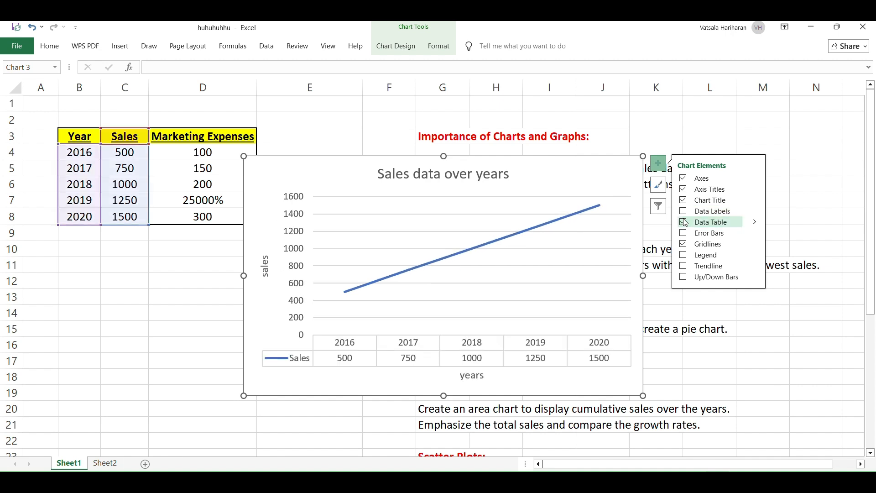
click(684, 211)
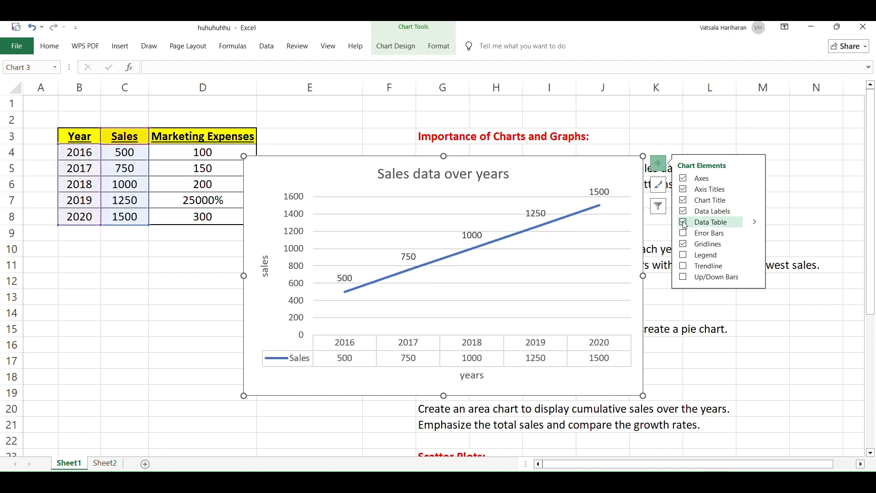
click(684, 223)
click(684, 222)
Try the line chart with a legend and without gridlines.
click(684, 256)
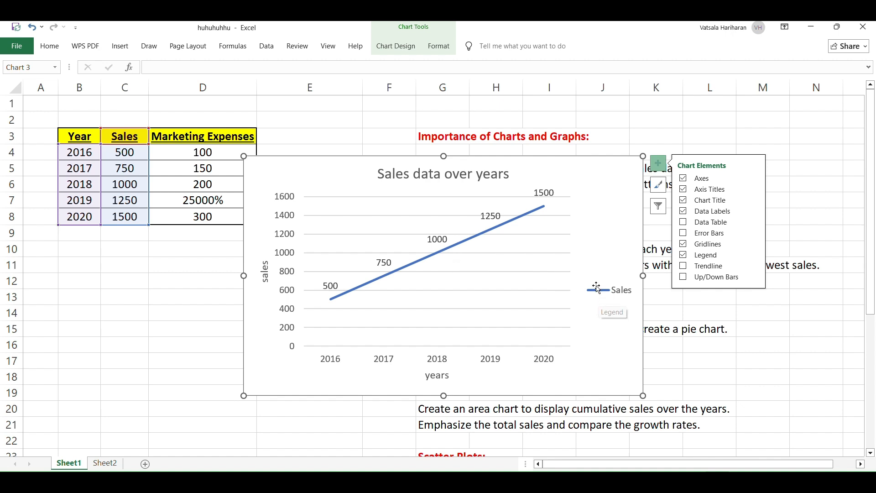
click(686, 256)
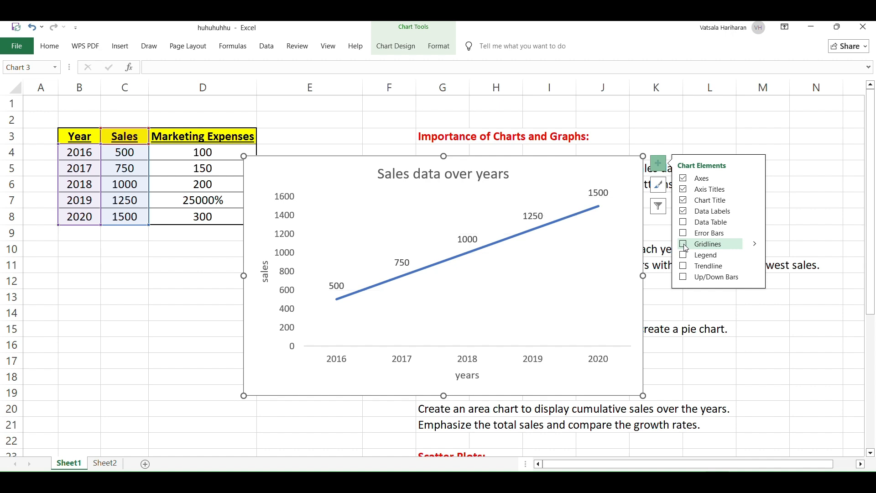
click(684, 245)
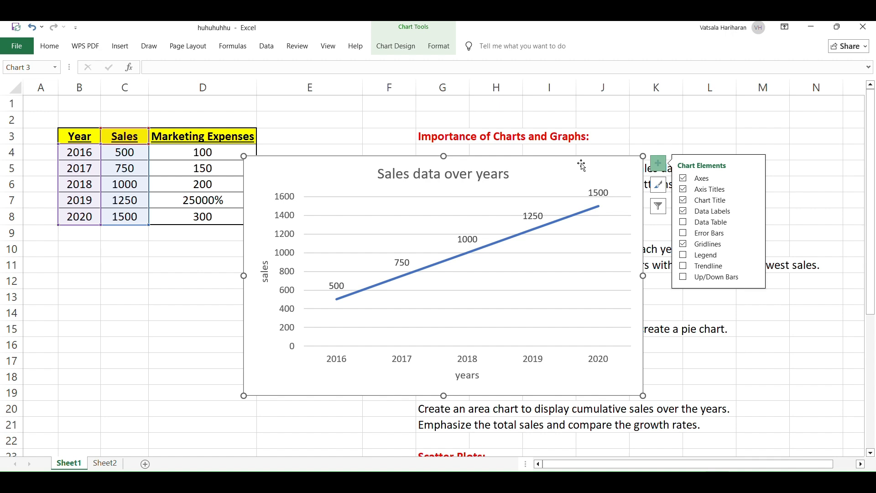
Move the line chart below the data table and shrink it to span about rows 10 to 18.
drag(603, 167, 279, 250)
scroll(278, 251, down, 1)
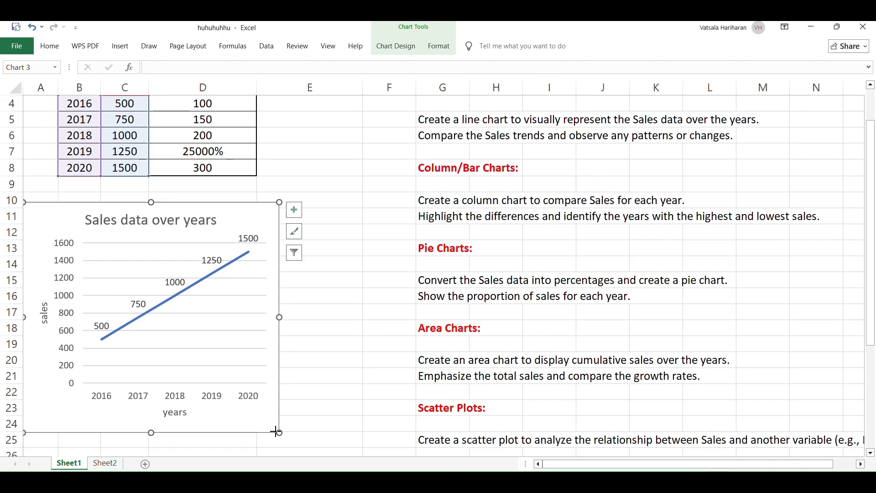
drag(279, 429, 287, 340)
scroll(360, 318, up, 1)
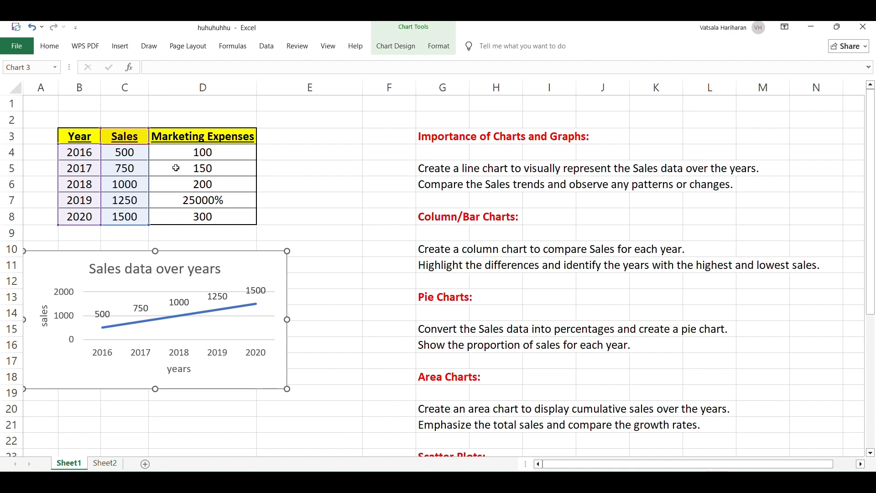
drag(78, 136, 127, 219)
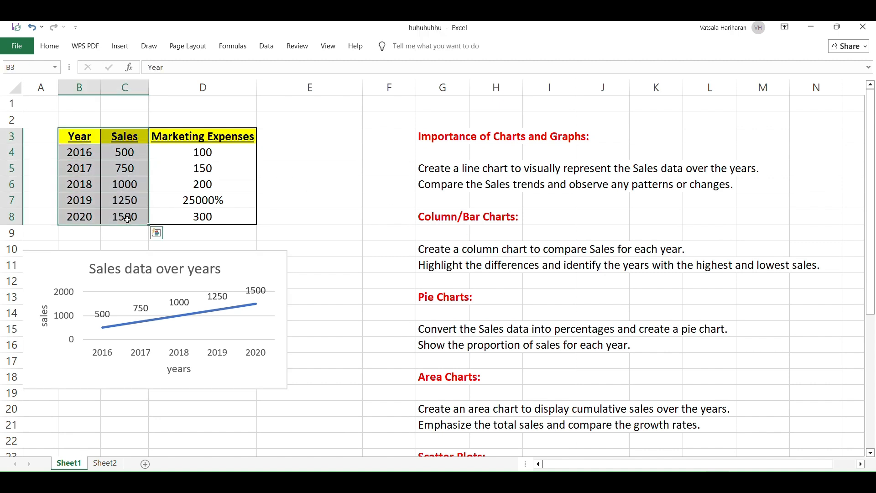
click(120, 46)
click(345, 66)
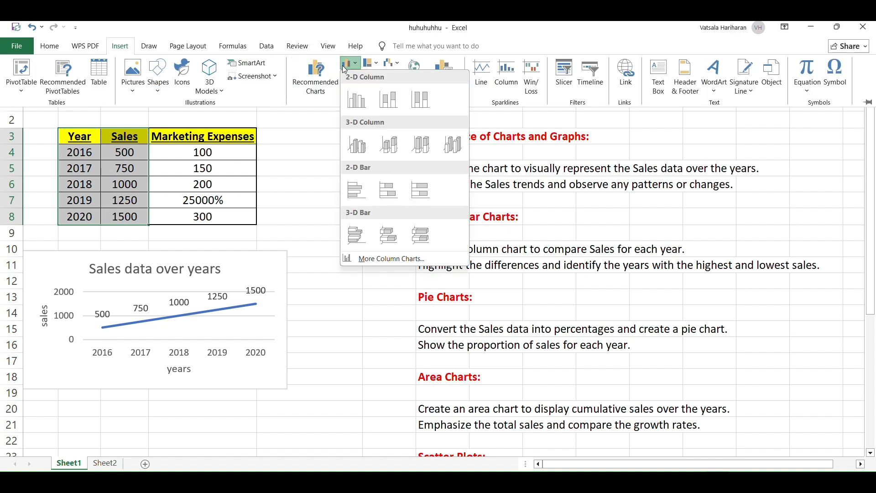
click(361, 99)
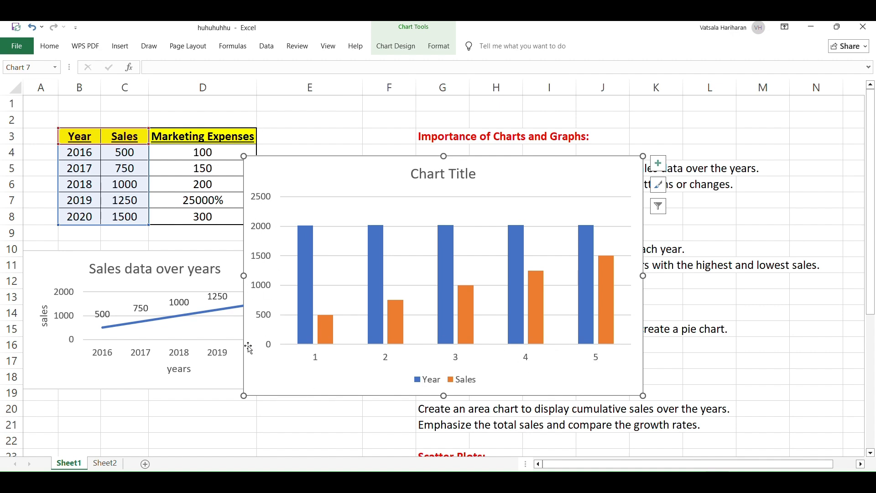
right_click(361, 170)
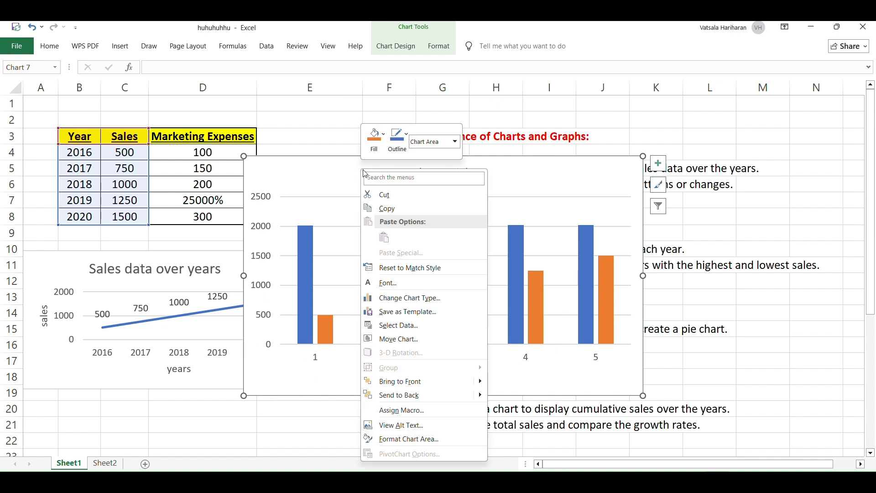
click(382, 195)
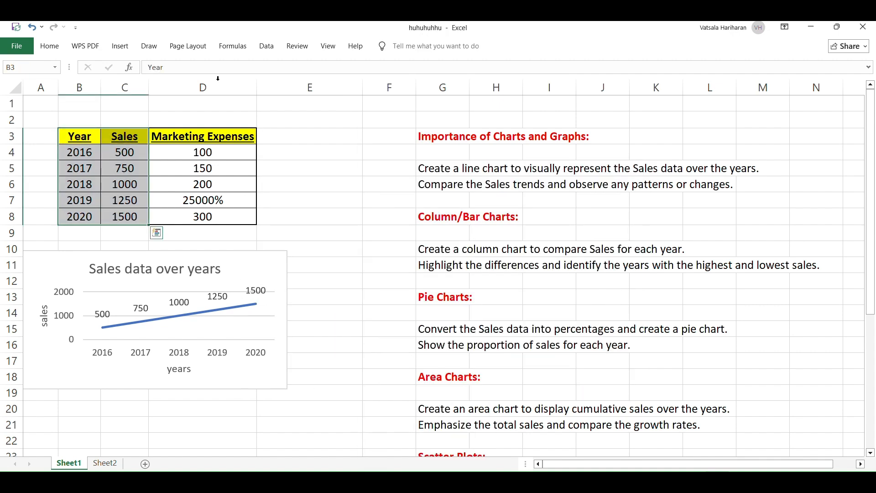
click(120, 45)
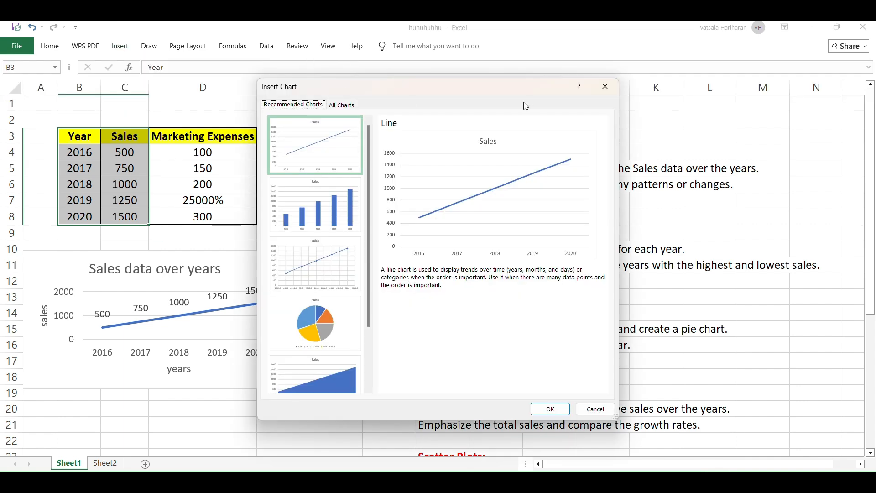
click(605, 86)
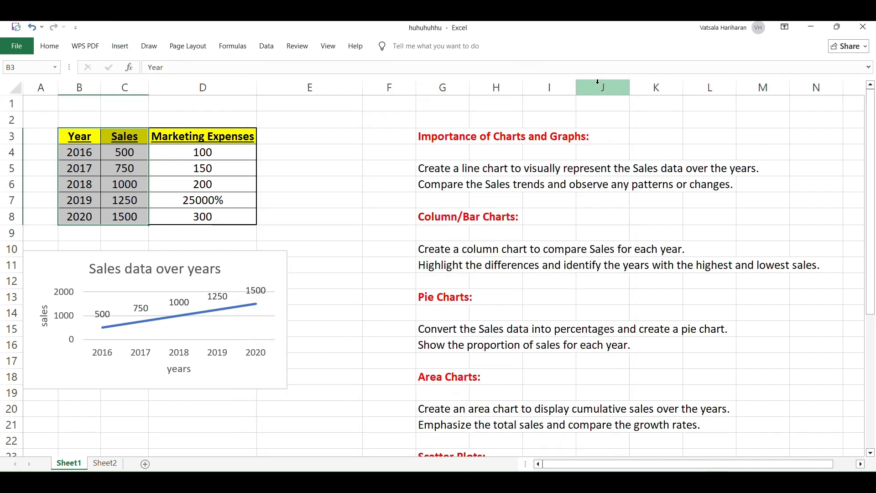
Insert a clustered column chart from the Year and Sales data, using the variant with years as categories and Sales as the only series.
click(120, 46)
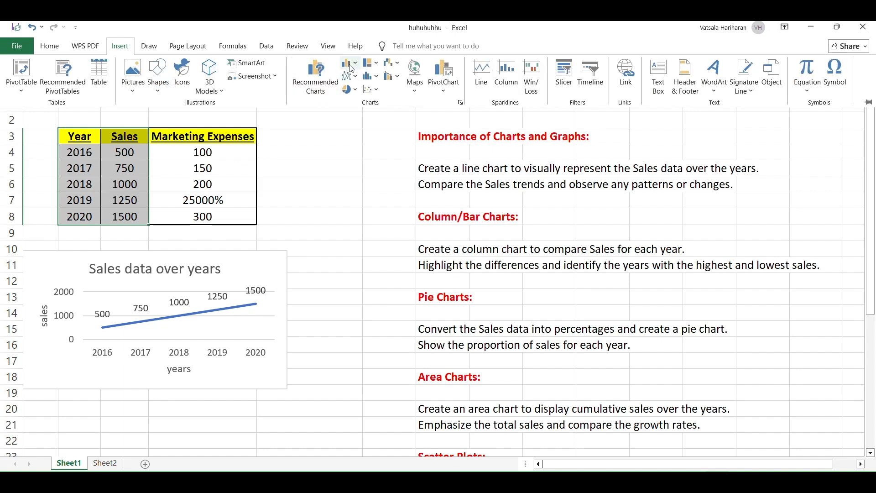
click(349, 63)
click(398, 259)
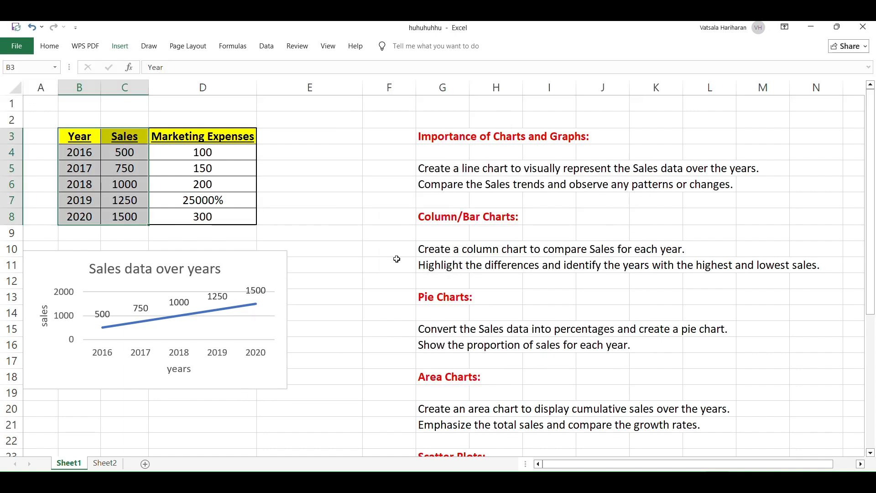
mouse_move(499, 228)
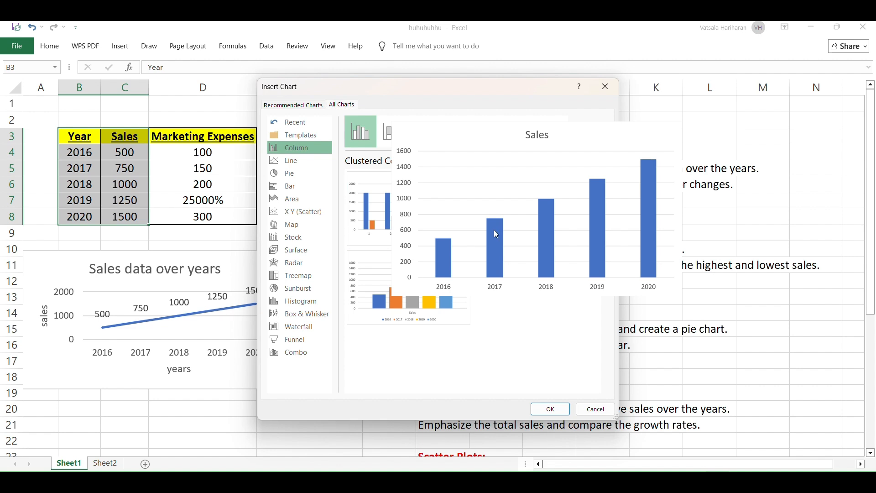
mouse_move(371, 281)
click(408, 313)
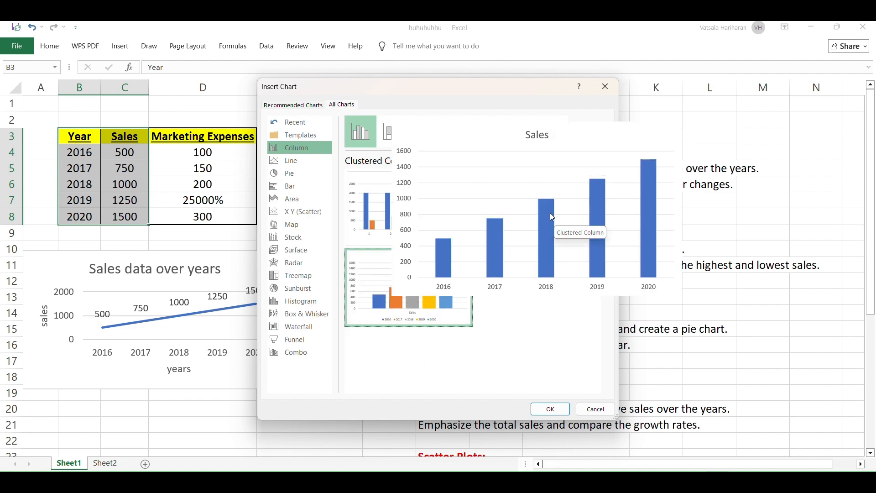
mouse_move(437, 213)
mouse_move(555, 227)
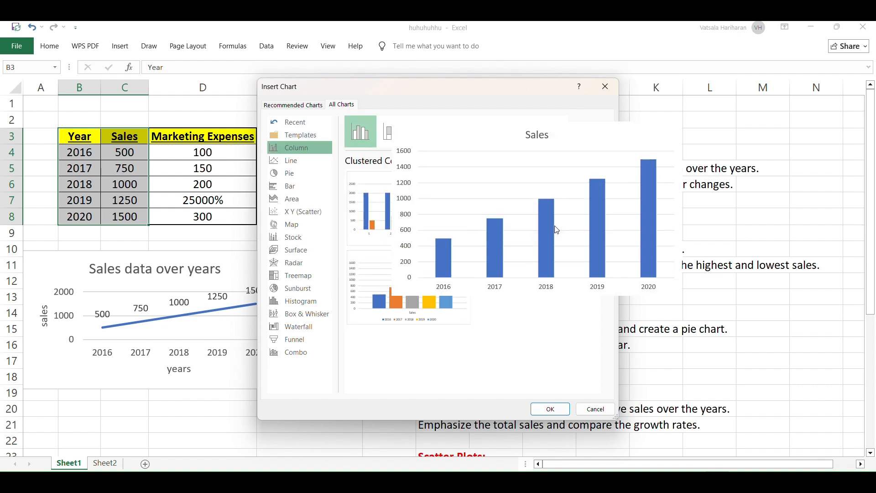
click(556, 226)
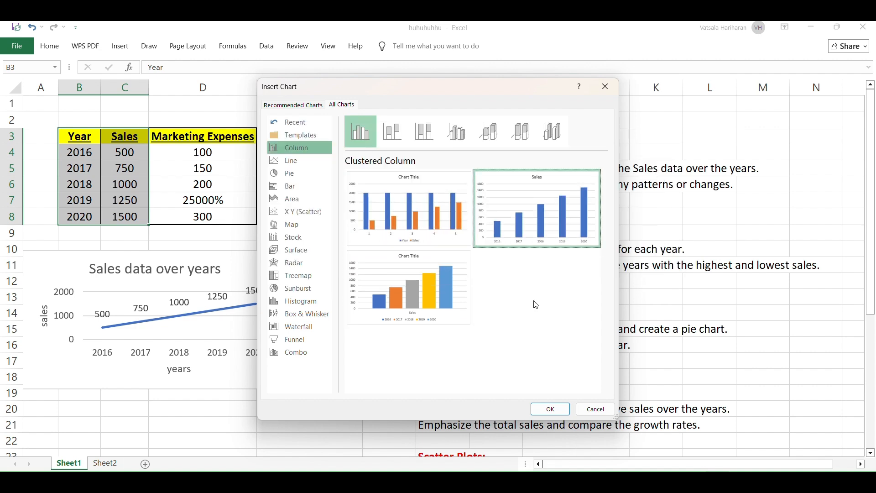
click(550, 407)
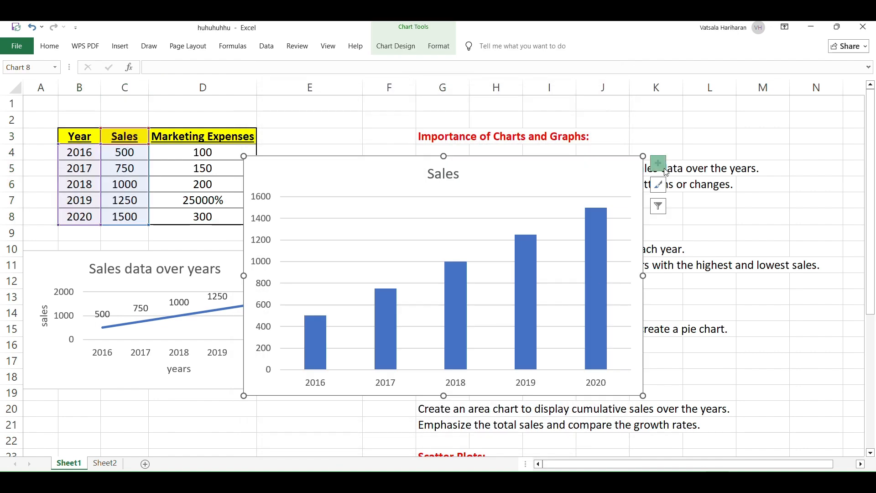
Add axis titles, data labels and a data table to the Sales column chart.
click(658, 163)
click(683, 189)
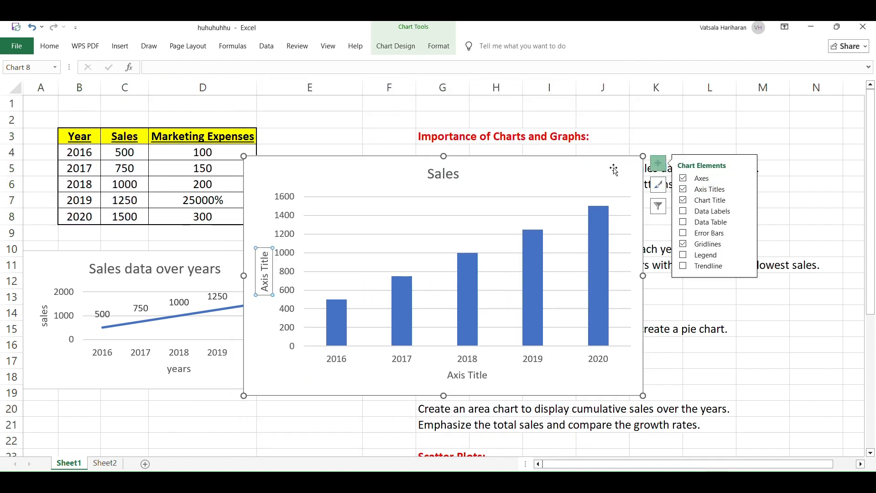
click(682, 213)
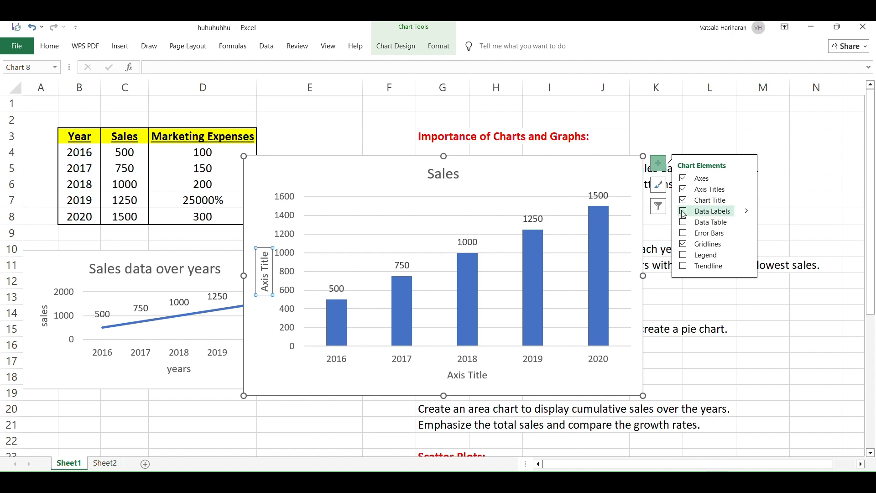
click(683, 222)
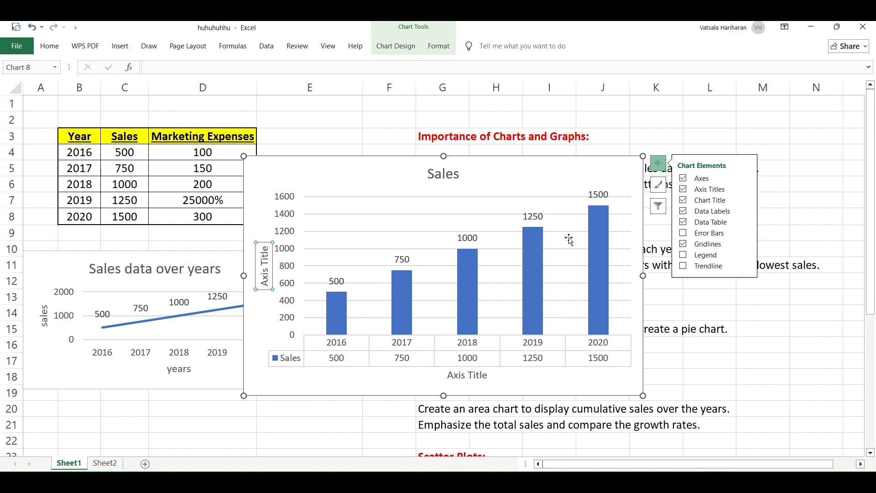
Try out a legend on the column chart and add a trendline to the Sales series.
click(683, 254)
click(684, 255)
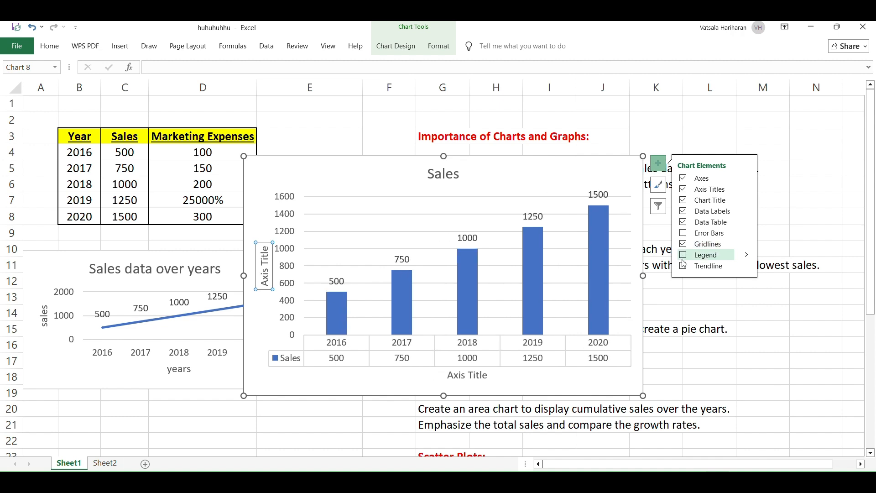
click(683, 266)
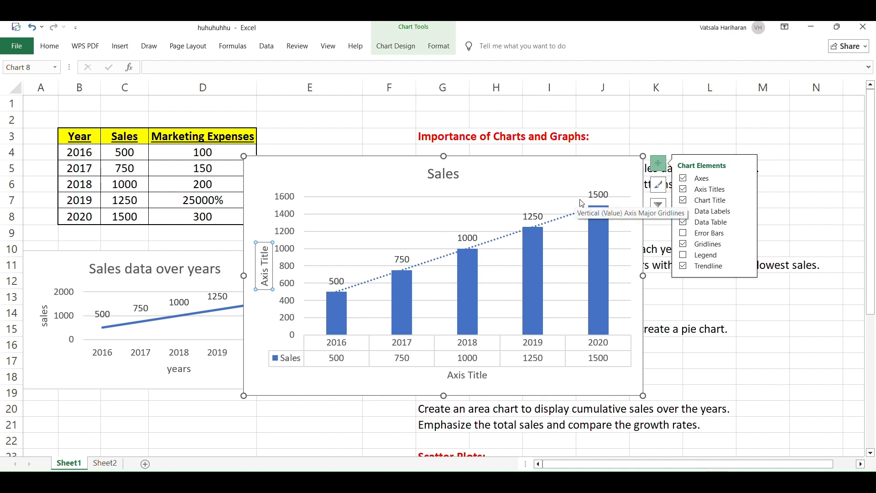
click(683, 266)
click(684, 266)
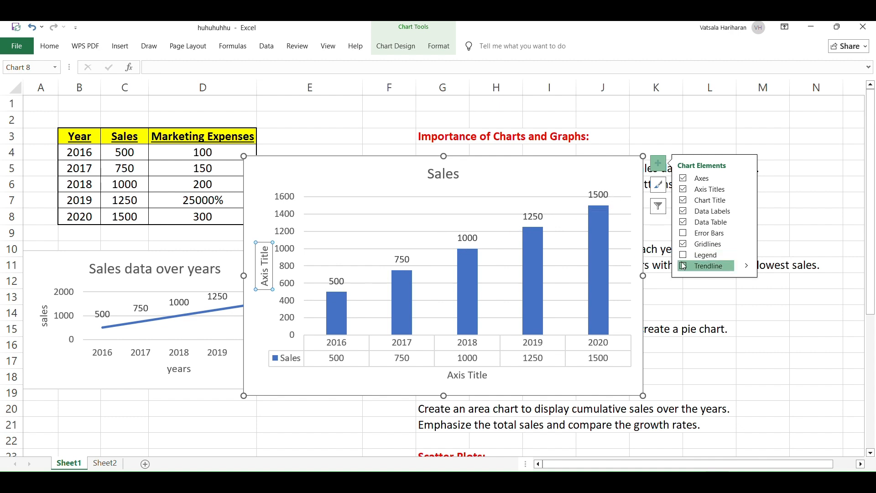
Apply the last style in the gallery to the column chart and recolor it with the Colorful palette that starts with orange.
click(659, 185)
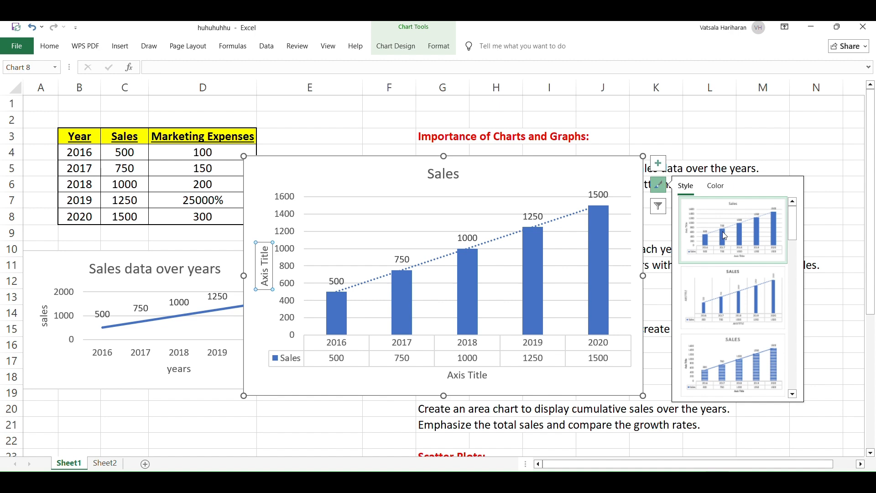
scroll(728, 256, down, 2)
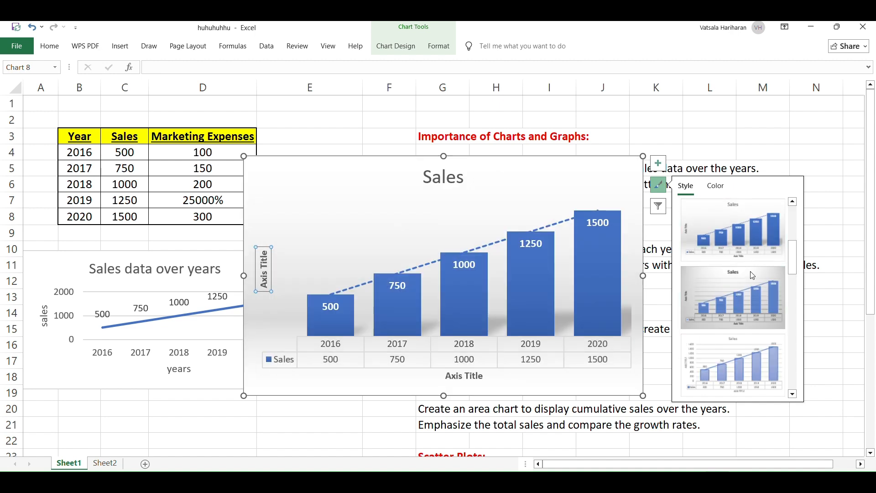
scroll(709, 248, down, 3)
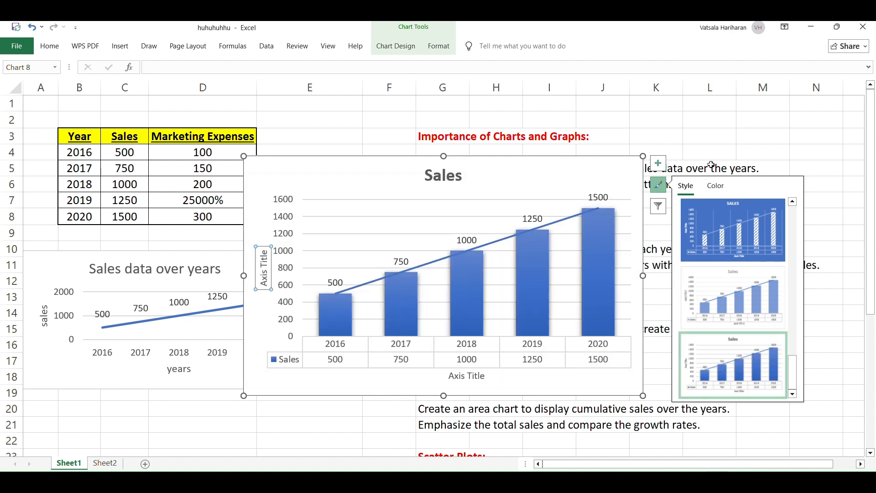
click(724, 190)
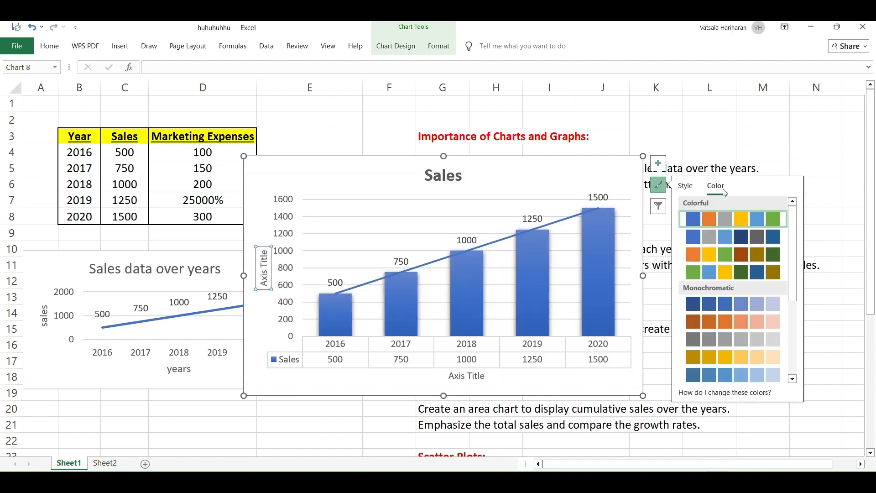
click(712, 251)
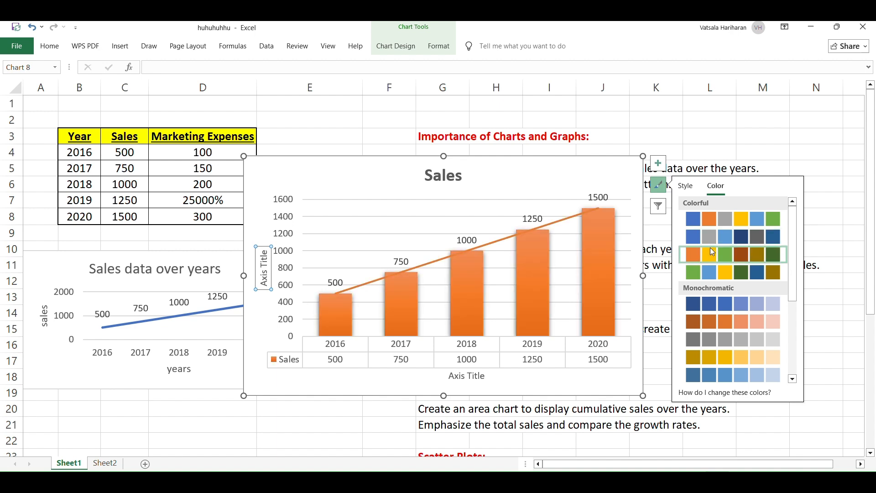
click(767, 151)
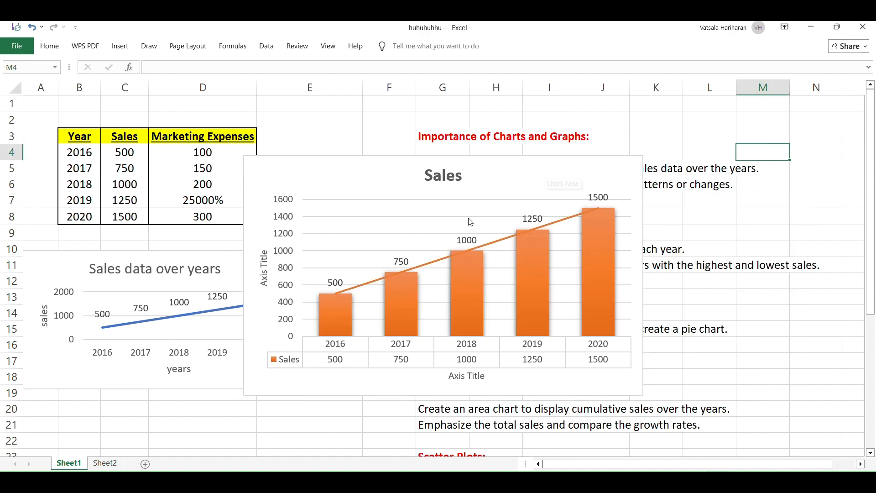
Move the Sales column chart below the line chart, with its upper edge at about row 22 and its side near column A.
drag(497, 182, 377, 301)
scroll(348, 229, down, 4)
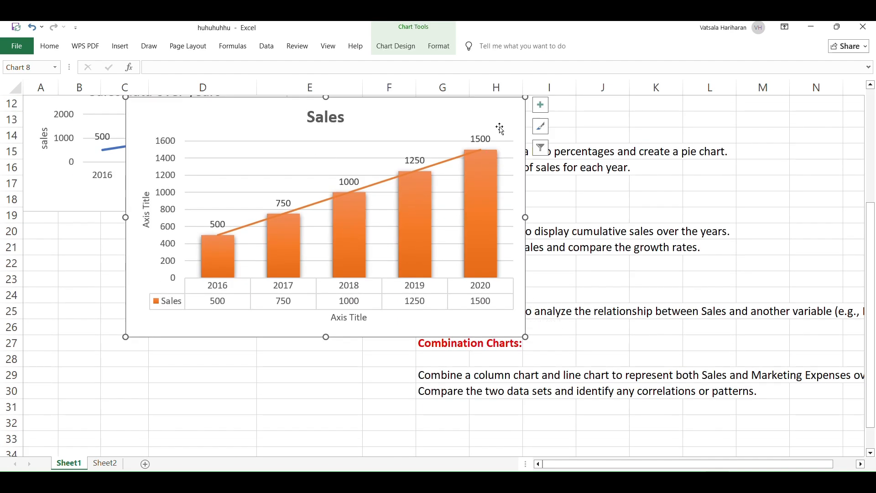
drag(507, 112, 299, 249)
Insert a 2-D pie chart from B3:C8, using the variant that shows Sales split by year.
scroll(358, 176, up, 4)
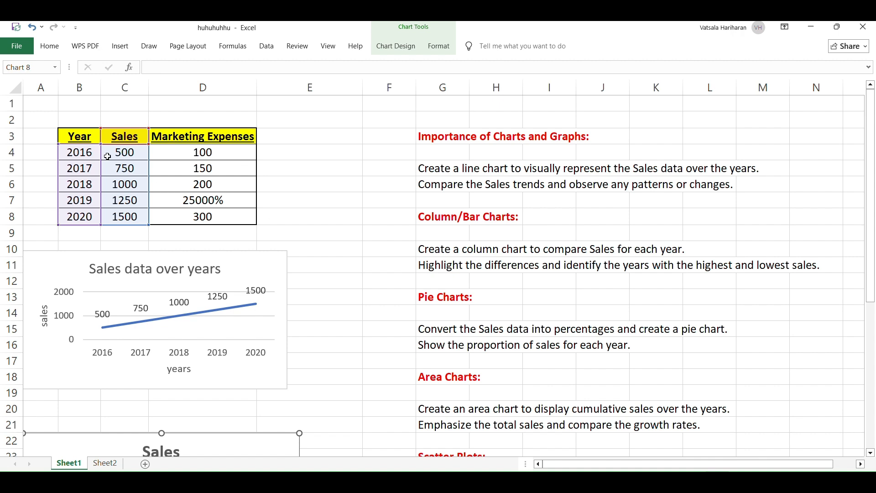
drag(107, 134, 122, 219)
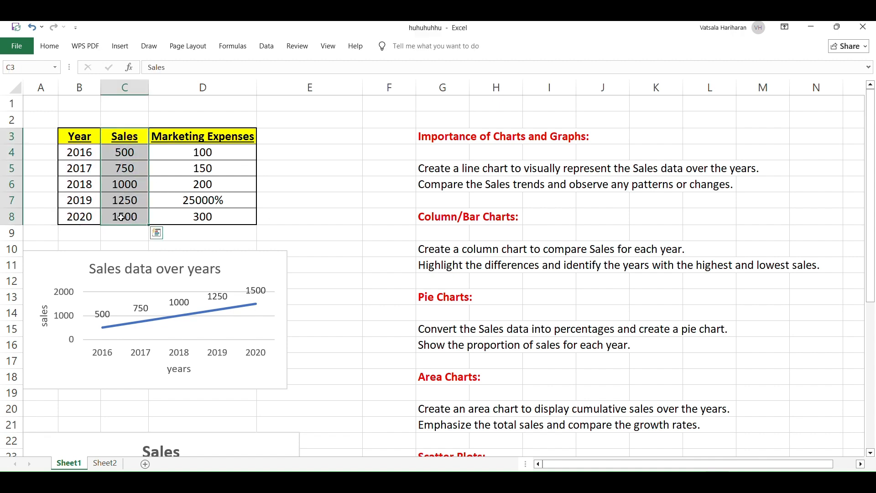
drag(72, 134, 127, 214)
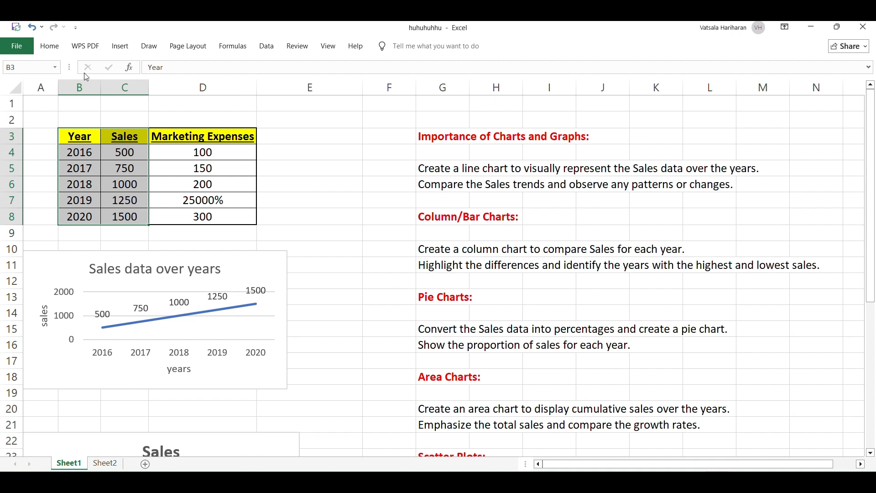
click(118, 47)
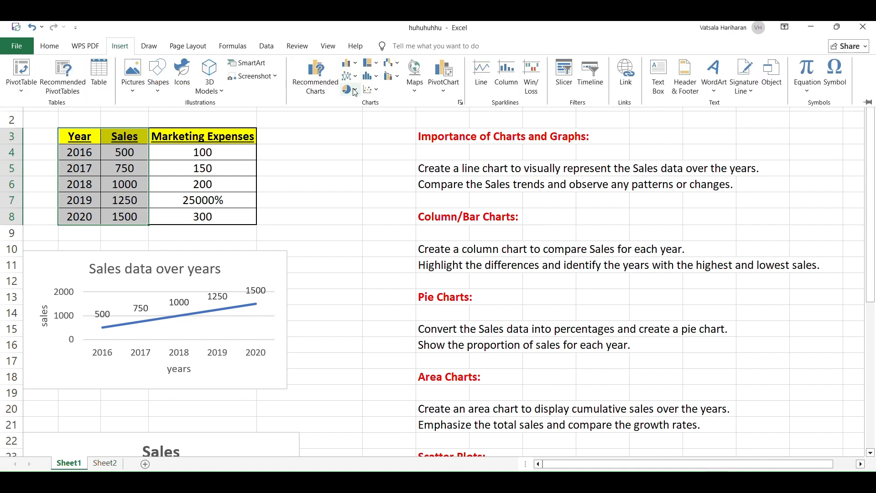
click(354, 91)
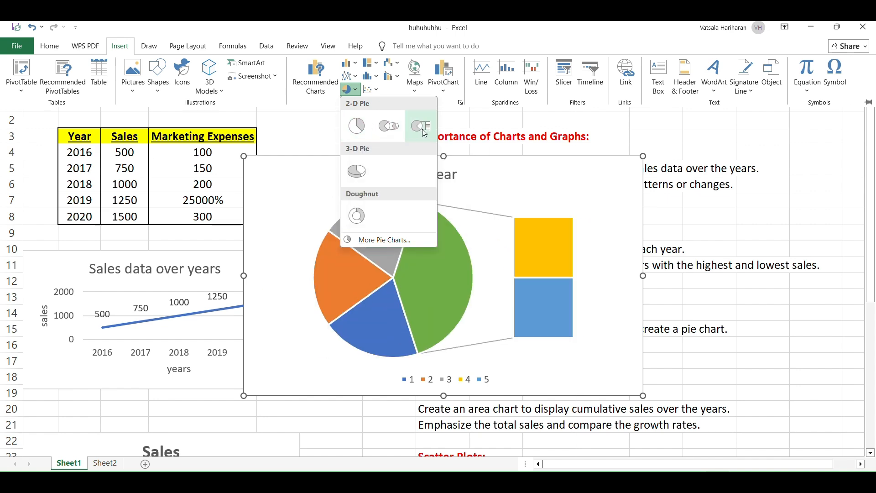
click(384, 240)
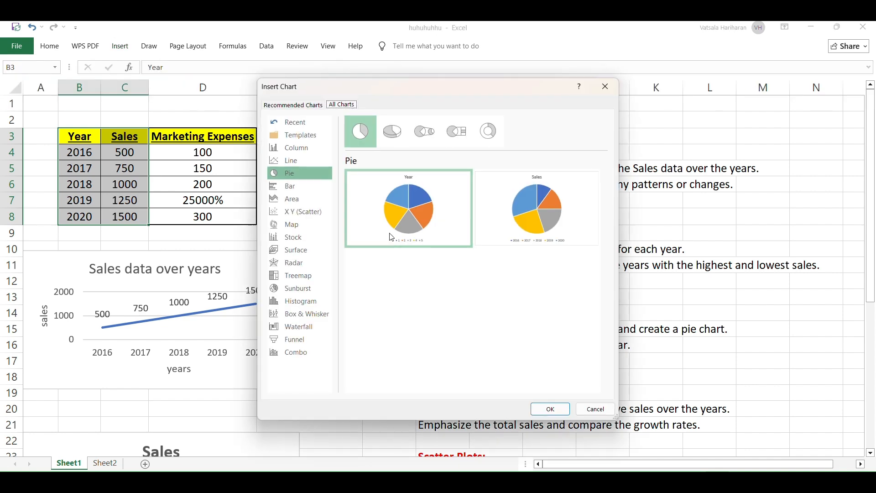
click(533, 210)
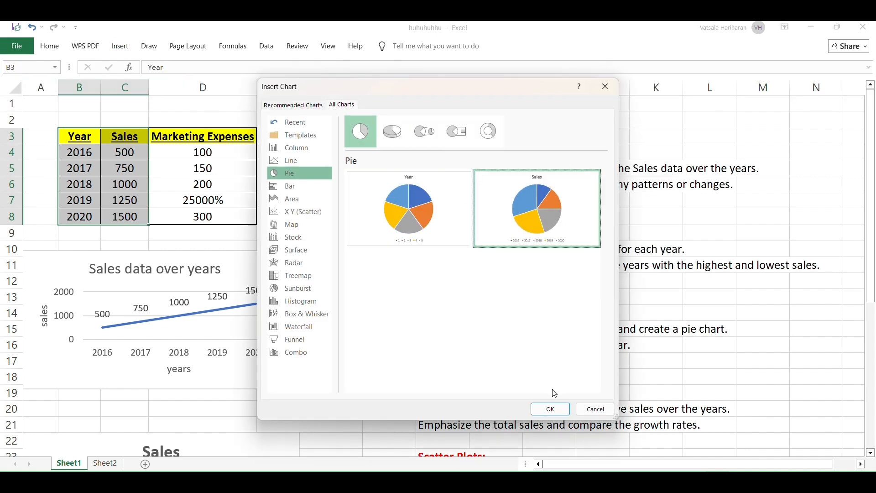
click(552, 407)
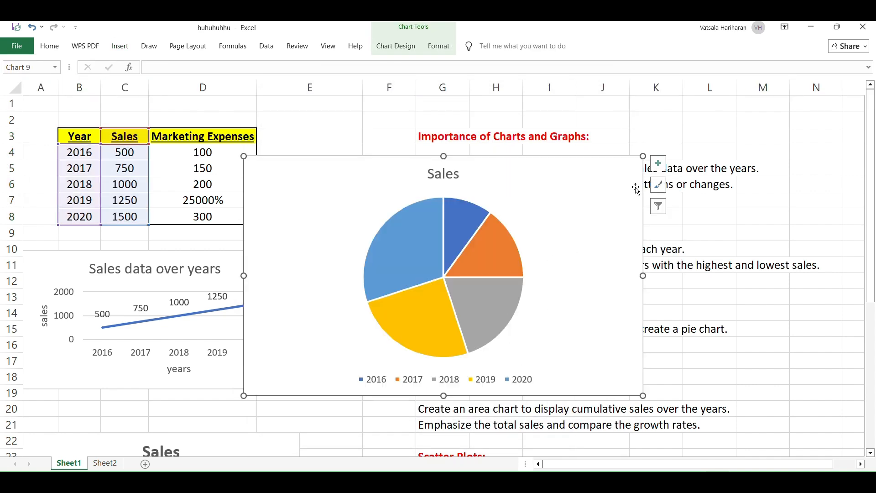
Add data labels to the pie chart that show the percentage instead of the value.
click(658, 163)
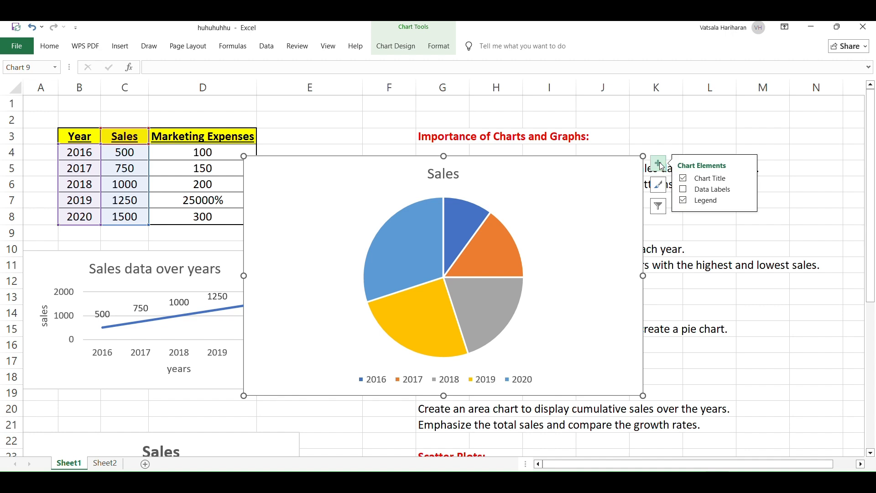
click(684, 190)
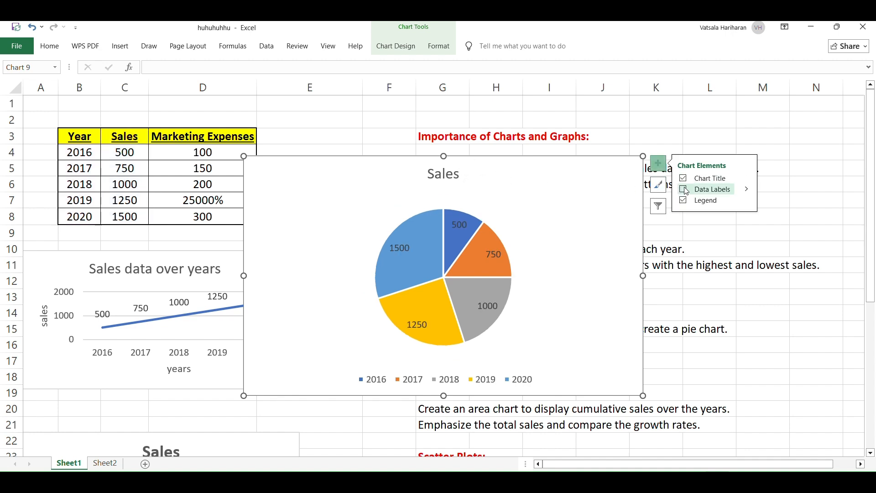
click(729, 191)
click(745, 190)
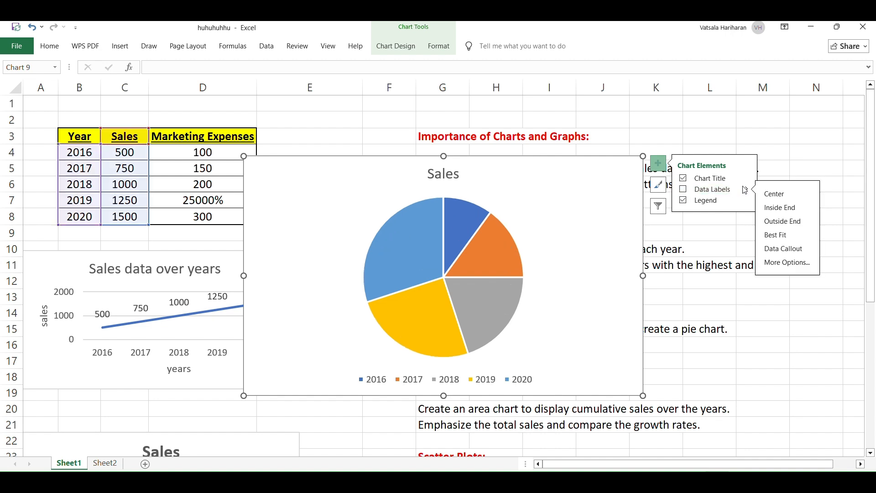
click(784, 264)
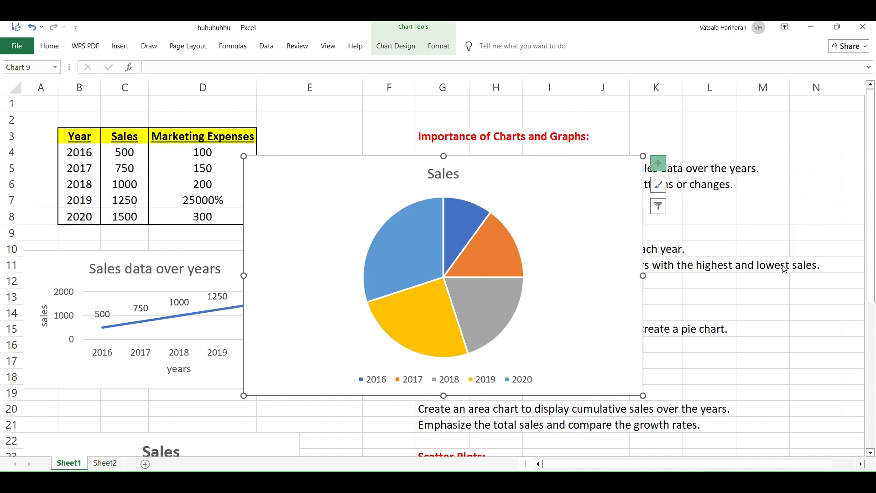
click(744, 246)
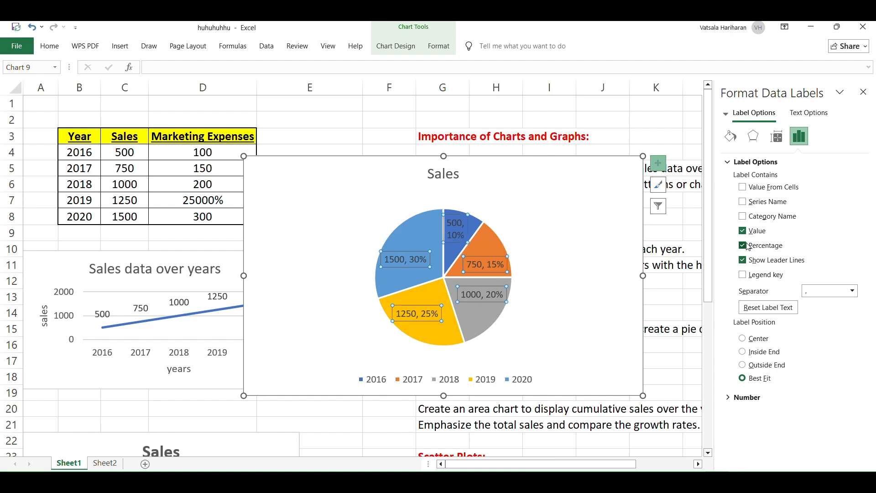
click(743, 231)
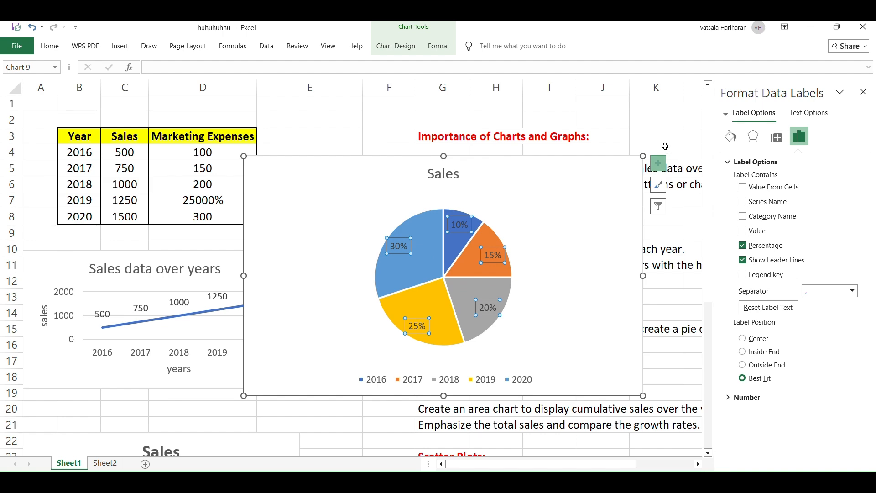
click(648, 133)
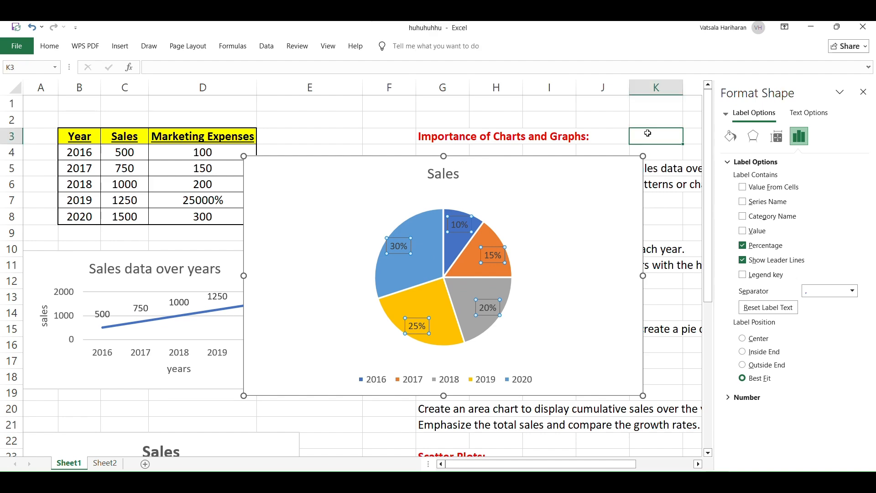
Move the pie chart below the column chart, with its upper edge at about row 37 and its side at column A.
click(558, 180)
scroll(557, 181, down, 1)
scroll(557, 179, down, 1)
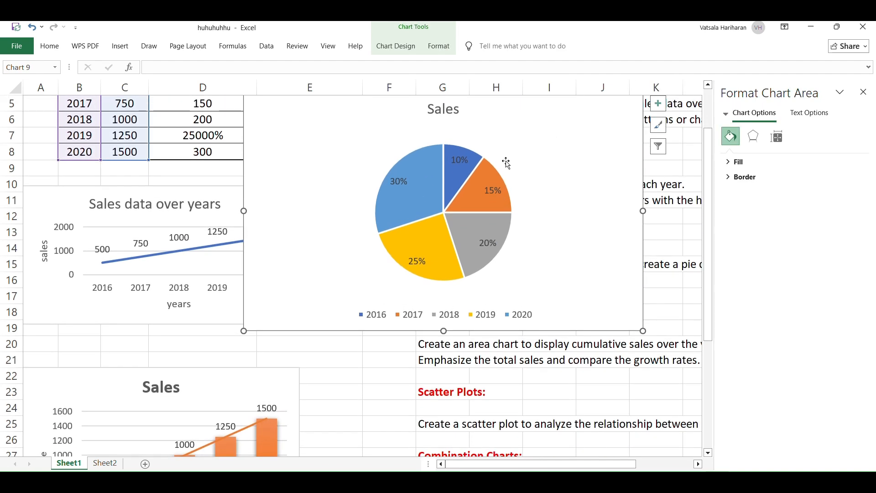
scroll(516, 161, down, 1)
drag(532, 158, 478, 370)
scroll(412, 273, down, 5)
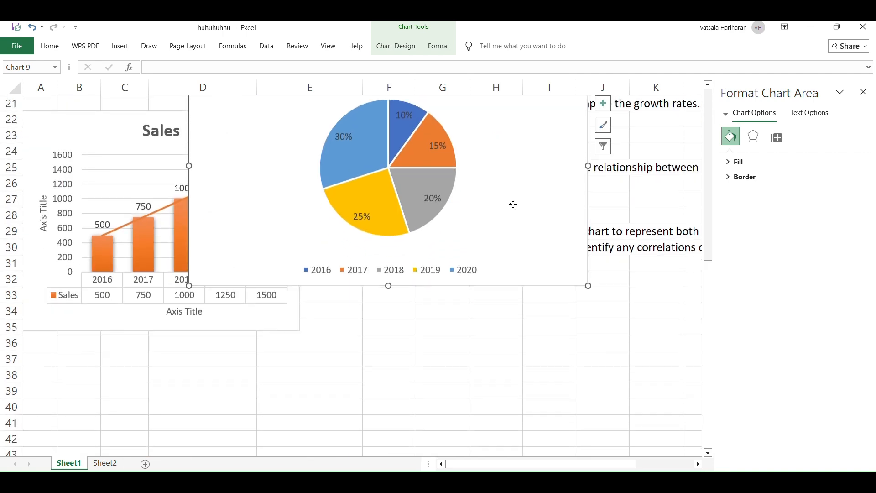
scroll(368, 343, down, 2)
drag(270, 110, 96, 385)
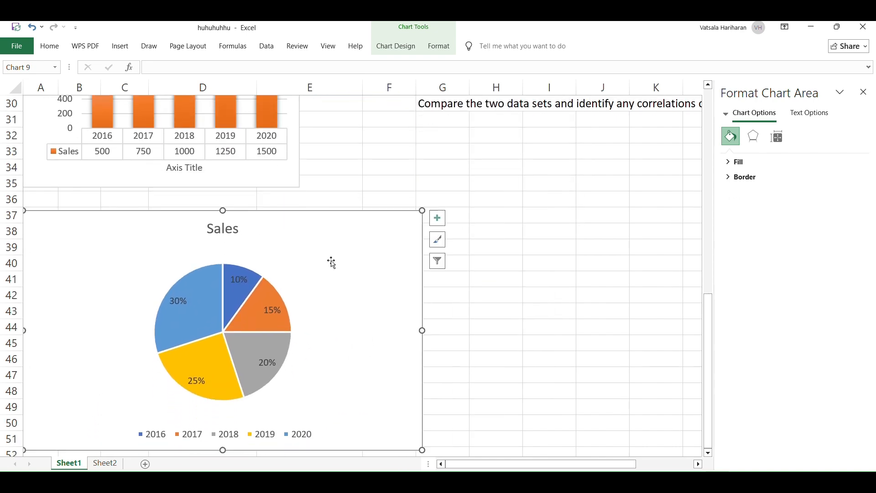
Shrink the pie chart so it spans from column A to just inside column E, and close the formatting pane.
drag(422, 211, 290, 221)
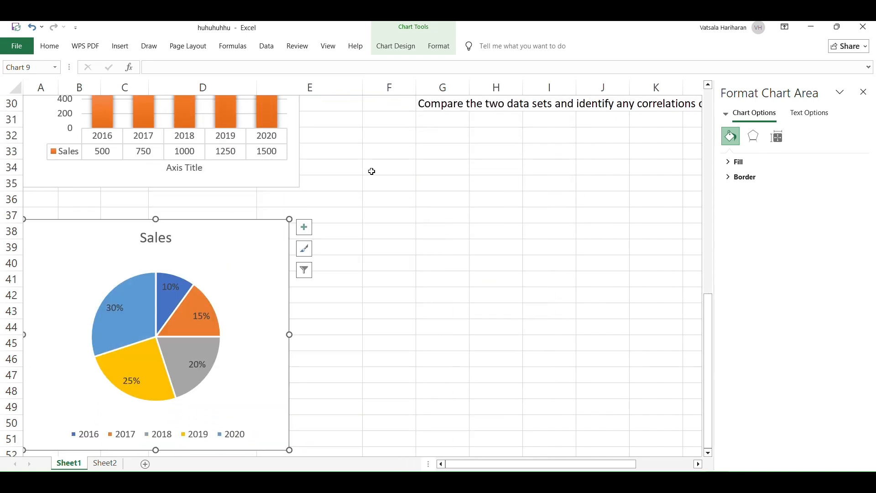
scroll(371, 171, up, 5)
scroll(378, 169, up, 4)
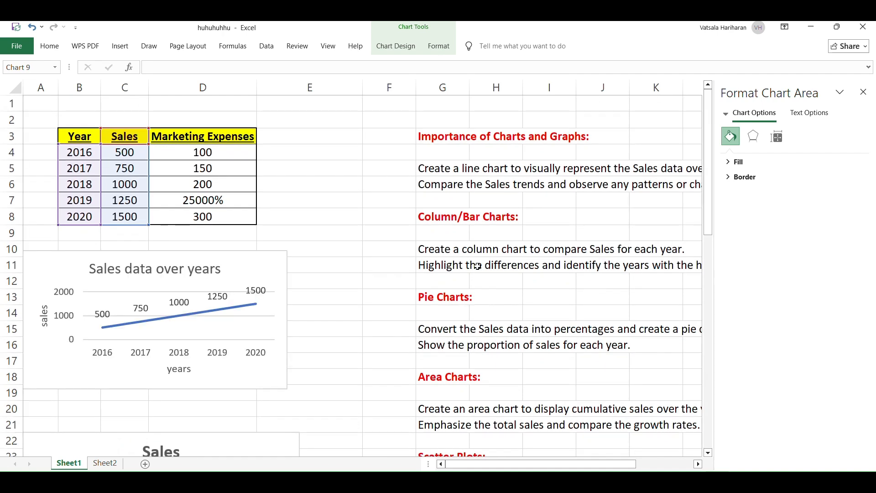
scroll(477, 266, down, 1)
click(863, 91)
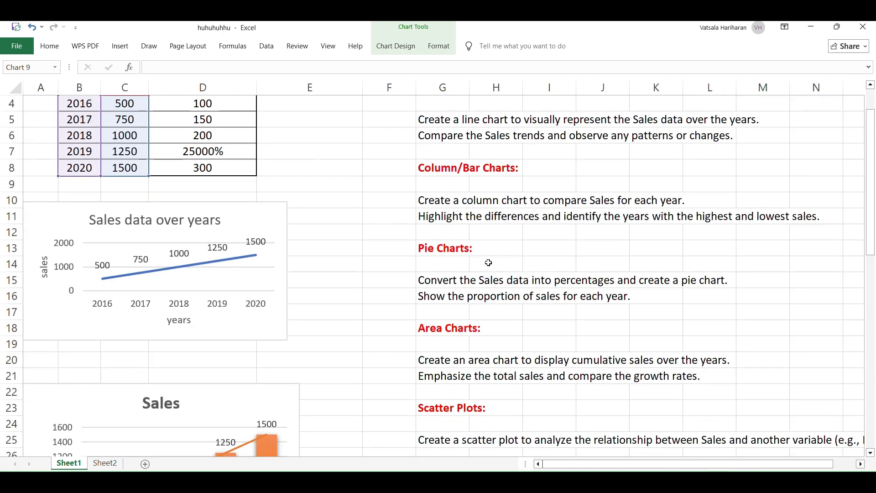
Insert a 2-D area chart from B3:C8, using the variant that plots only Sales against the years.
scroll(489, 263, down, 1)
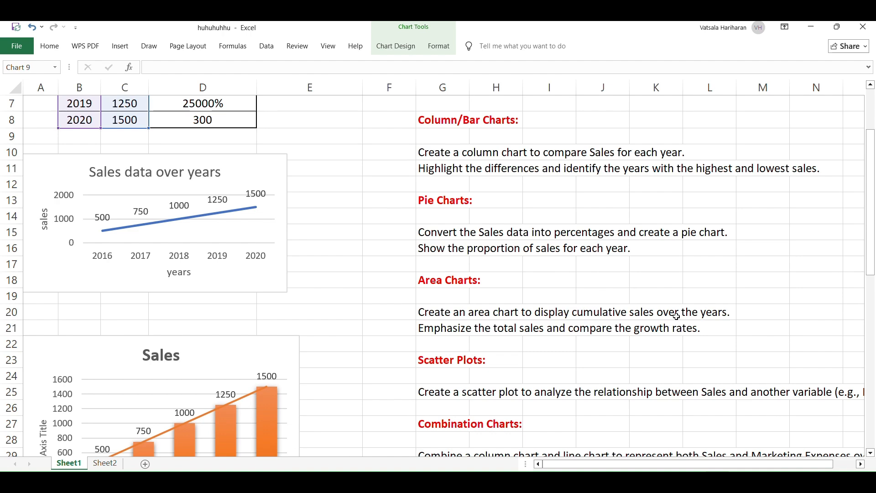
scroll(478, 282, up, 2)
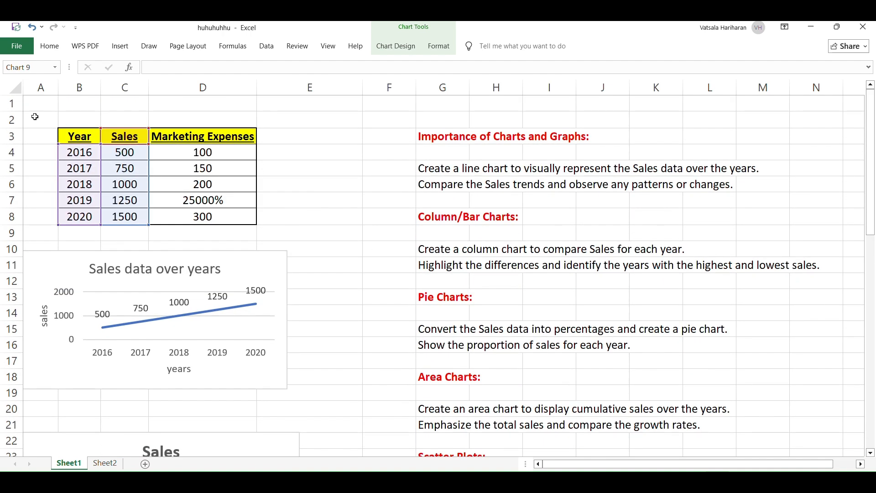
drag(80, 137, 118, 215)
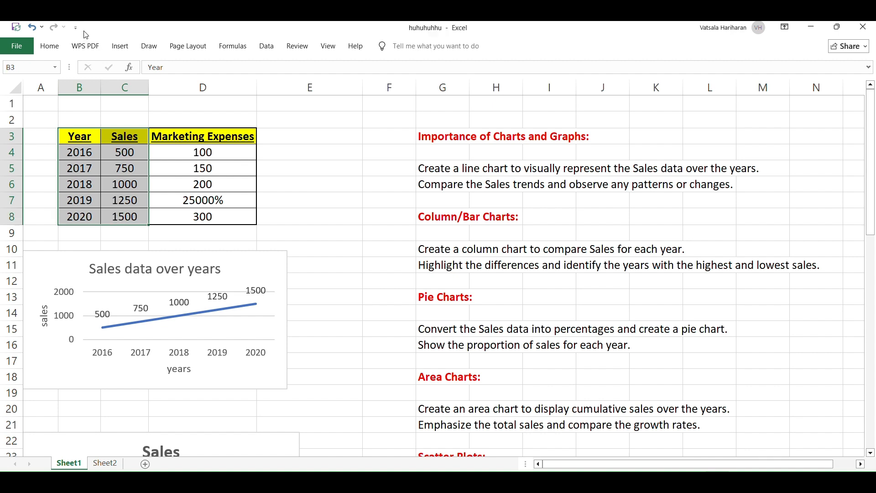
click(120, 45)
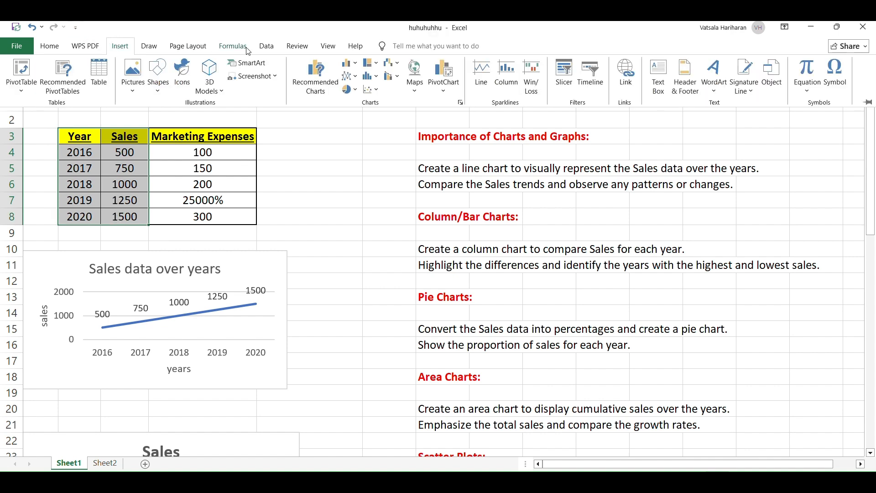
click(371, 78)
click(372, 76)
click(354, 76)
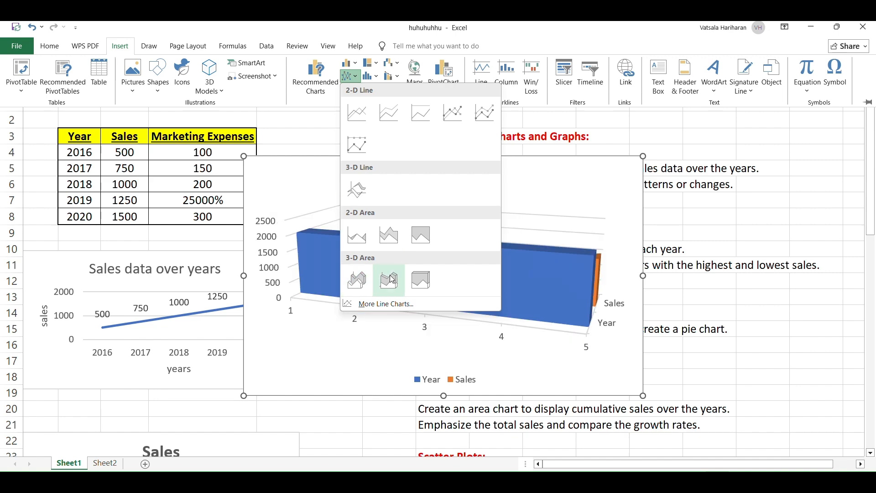
click(404, 303)
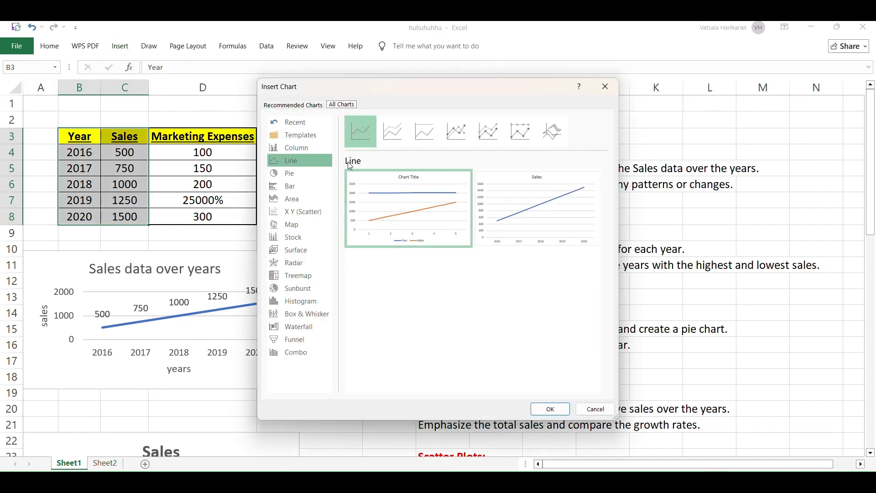
click(294, 199)
click(532, 199)
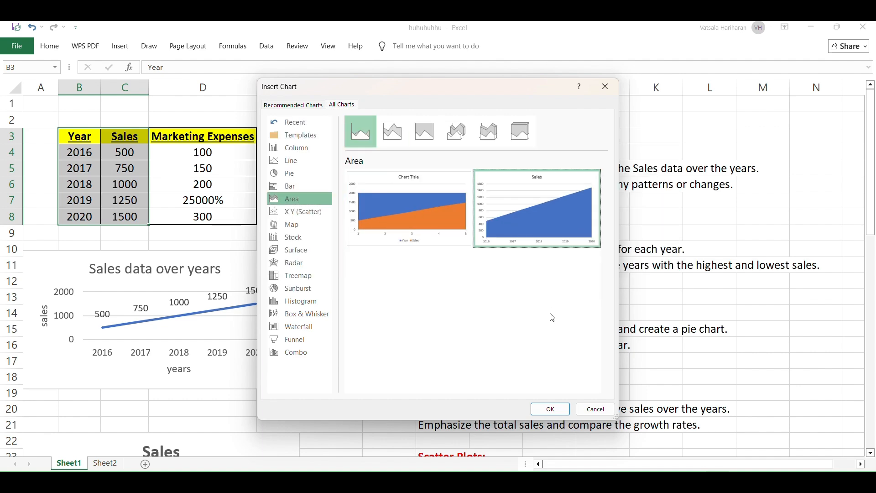
click(553, 408)
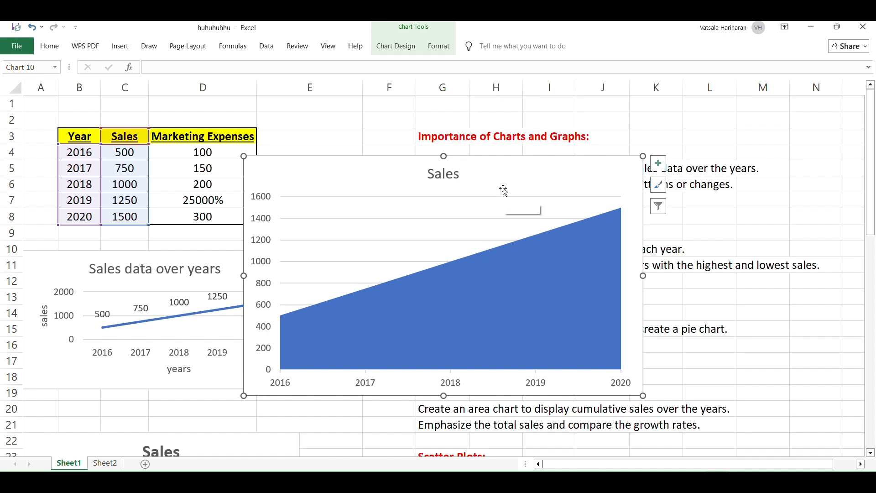
Add axis titles to both axes of the Sales area chart.
click(658, 164)
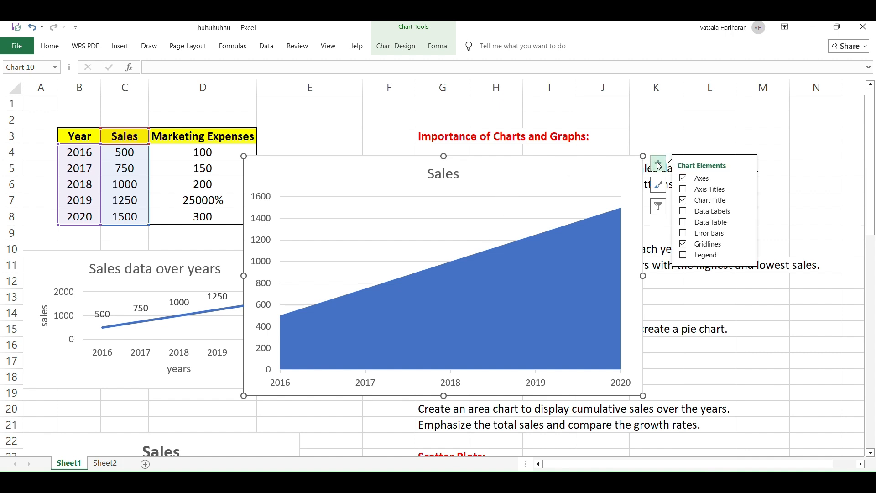
click(684, 189)
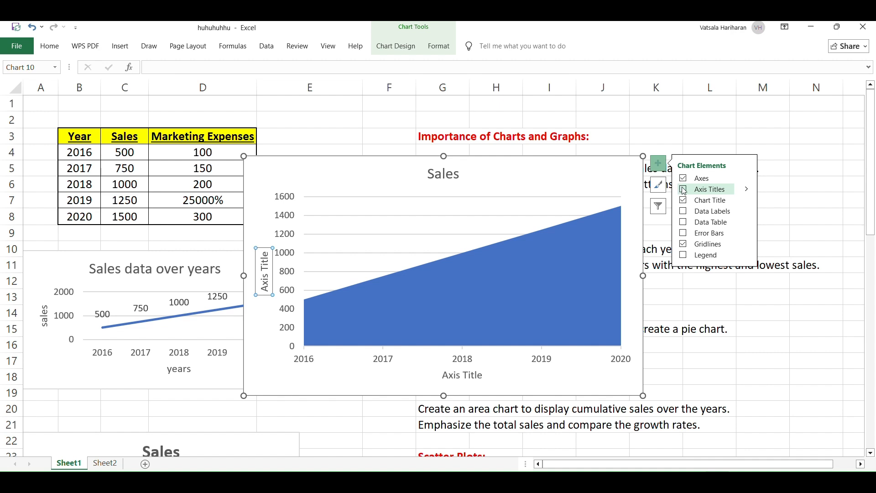
click(683, 189)
click(683, 189)
click(684, 211)
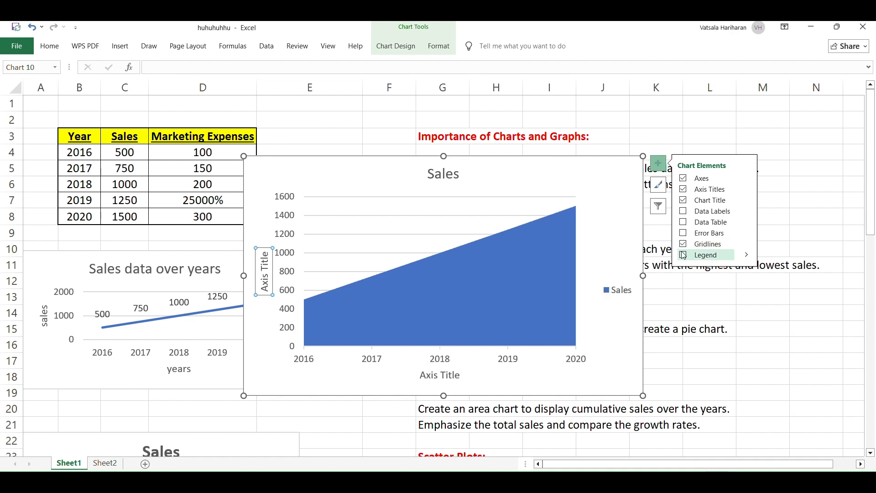
click(624, 164)
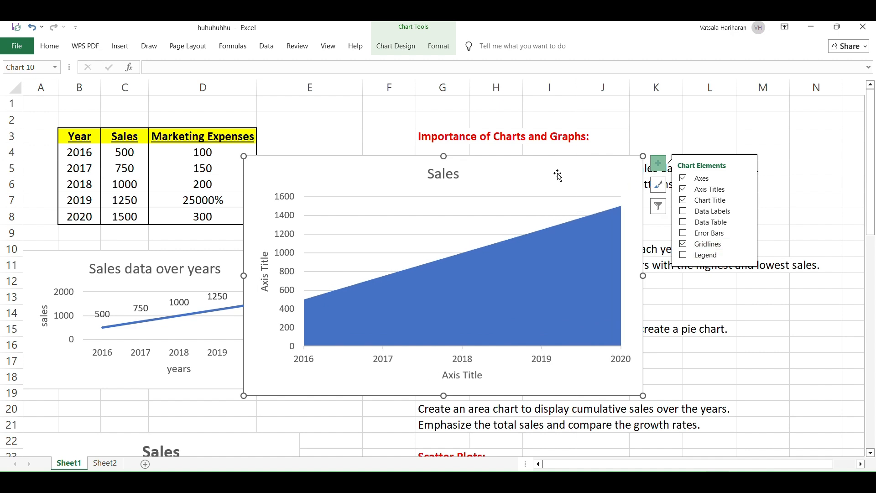
Shrink the area chart and place it beside the pie chart, starting in column E with its upper edge at about row 34.
scroll(432, 129, down, 1)
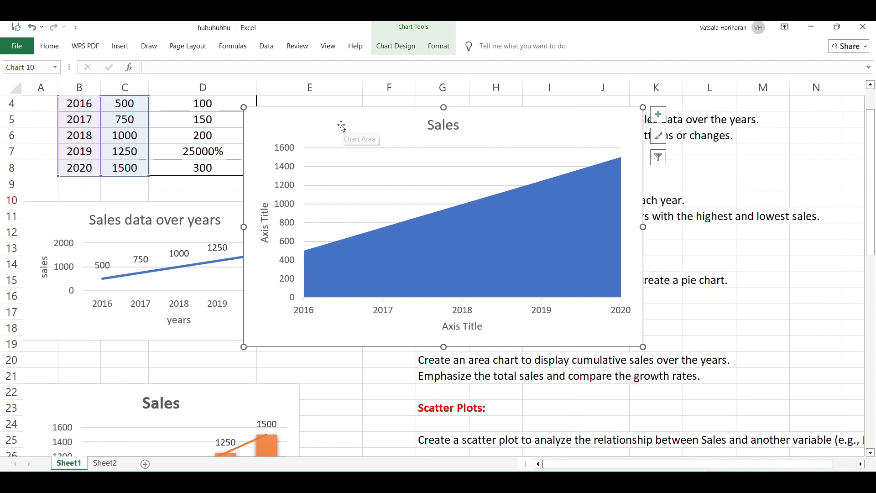
drag(644, 107, 532, 156)
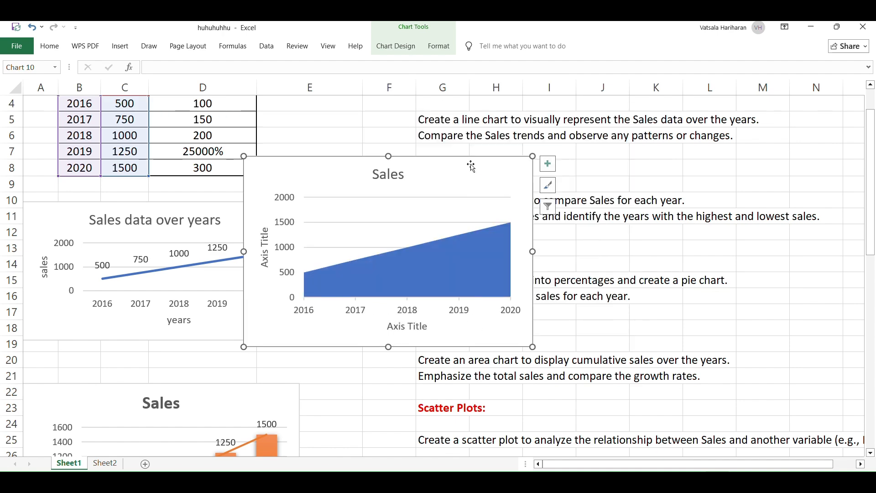
scroll(471, 166, down, 1)
drag(258, 153, 336, 343)
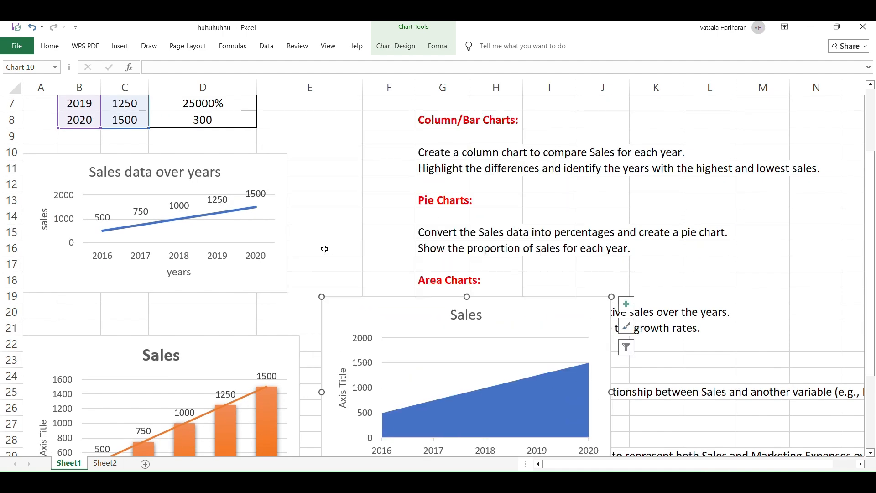
scroll(324, 249, down, 4)
drag(327, 251, 331, 445)
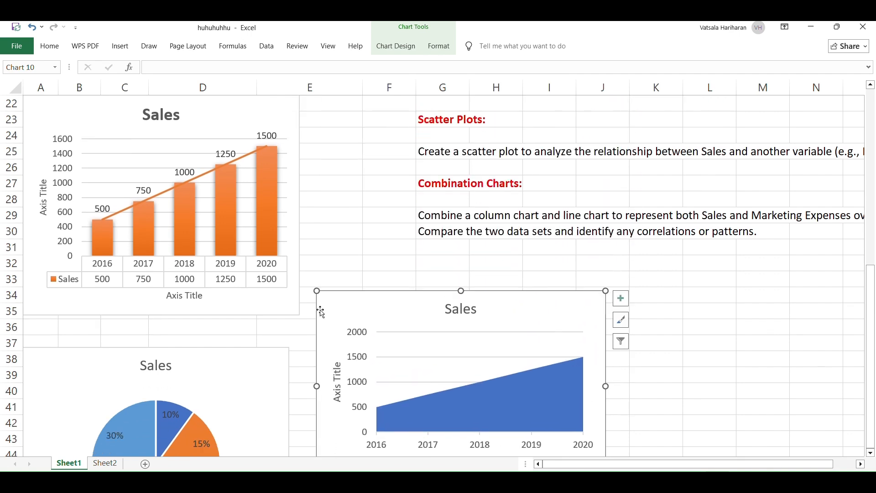
Read the Scatter Plots task in full and return to the data table.
scroll(363, 201, up, 3)
scroll(433, 232, up, 5)
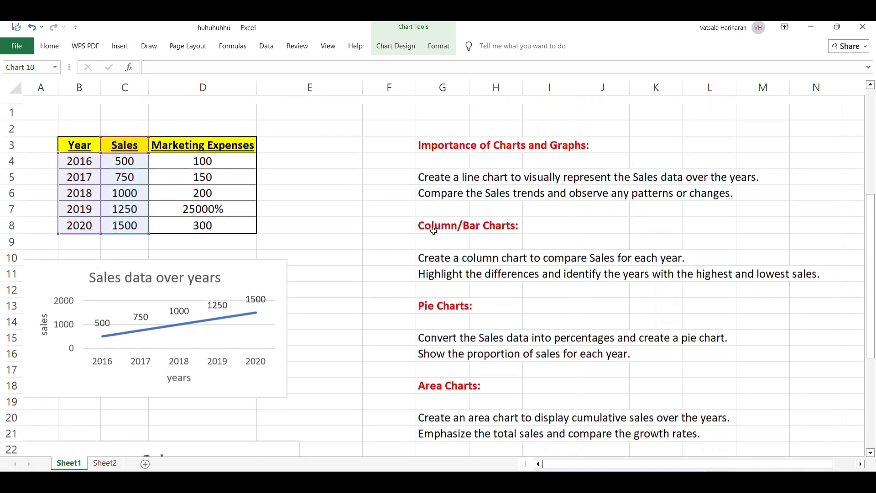
scroll(545, 315, down, 2)
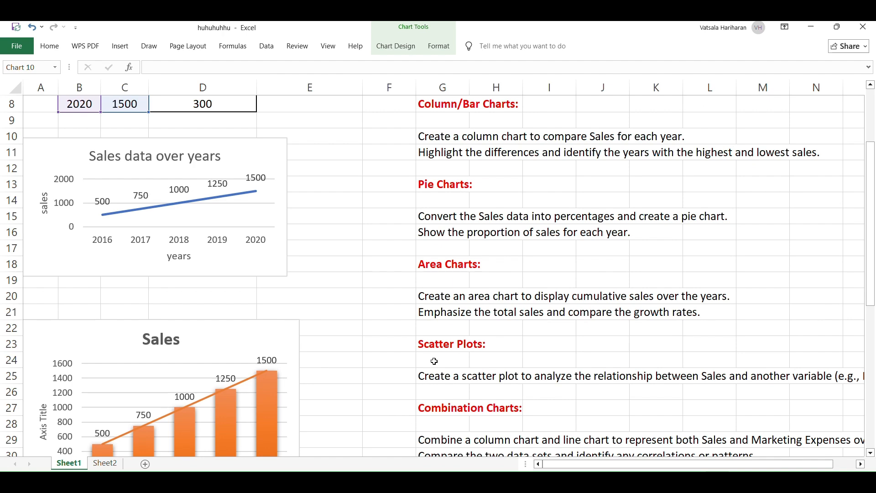
scroll(434, 361, right, 2)
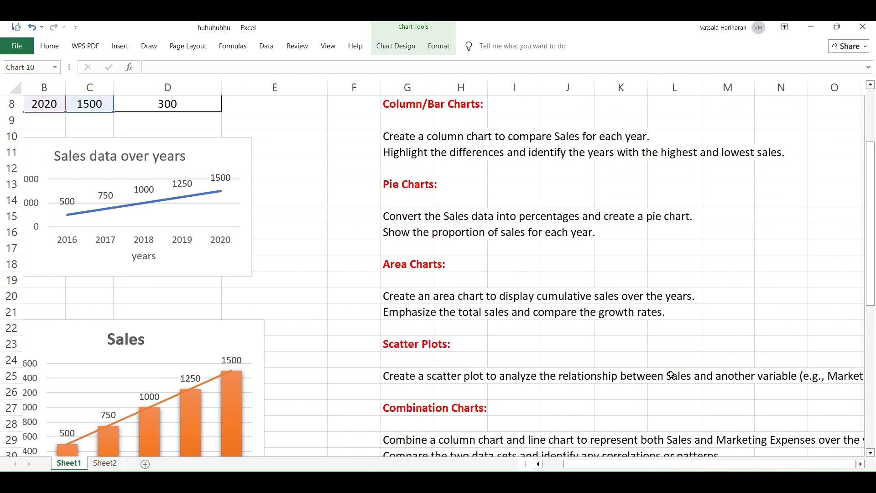
scroll(711, 379, right, 3)
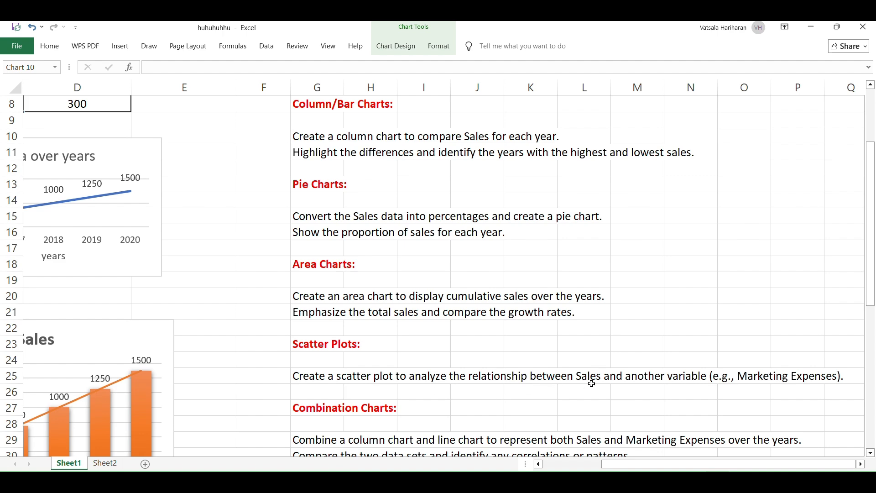
scroll(591, 384, left, 3)
scroll(592, 384, up, 3)
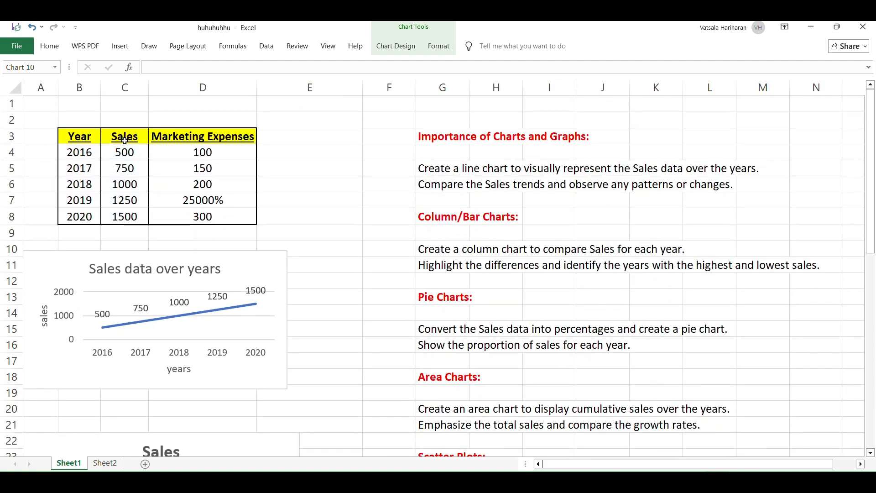
Insert an XY scatter chart from C3:D8, using the variant that plots Marketing Expenses against Sales.
drag(125, 140, 253, 219)
click(117, 46)
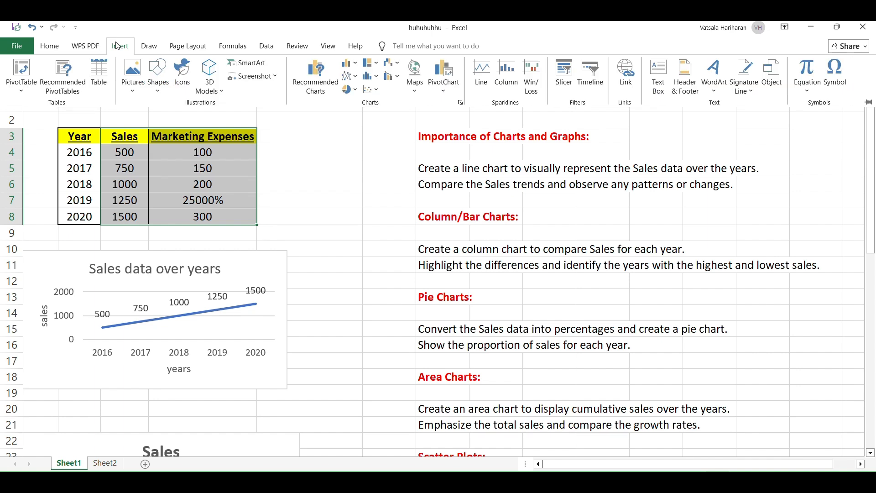
scroll(325, 196, down, 3)
scroll(337, 208, right, 3)
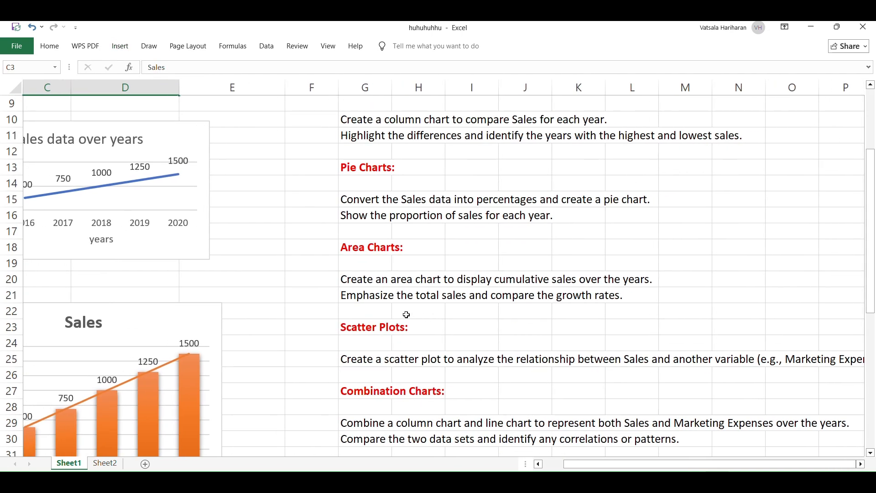
scroll(404, 314, left, 3)
scroll(264, 250, up, 3)
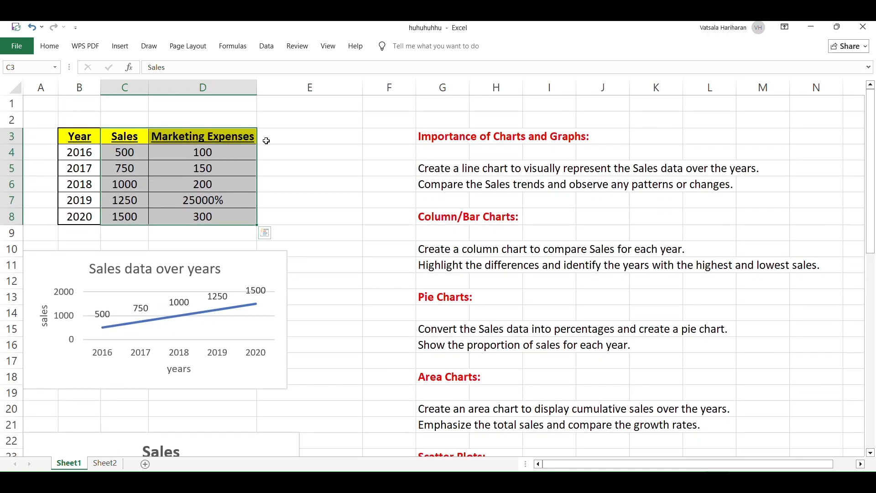
click(122, 47)
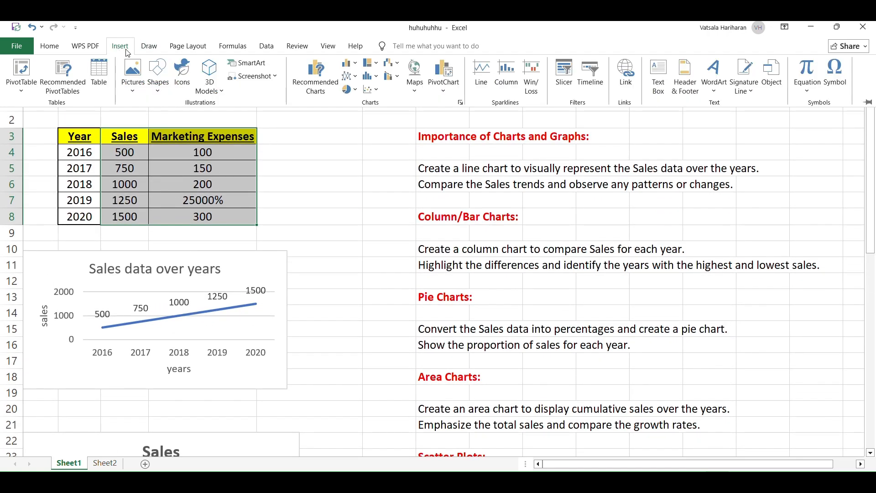
click(370, 93)
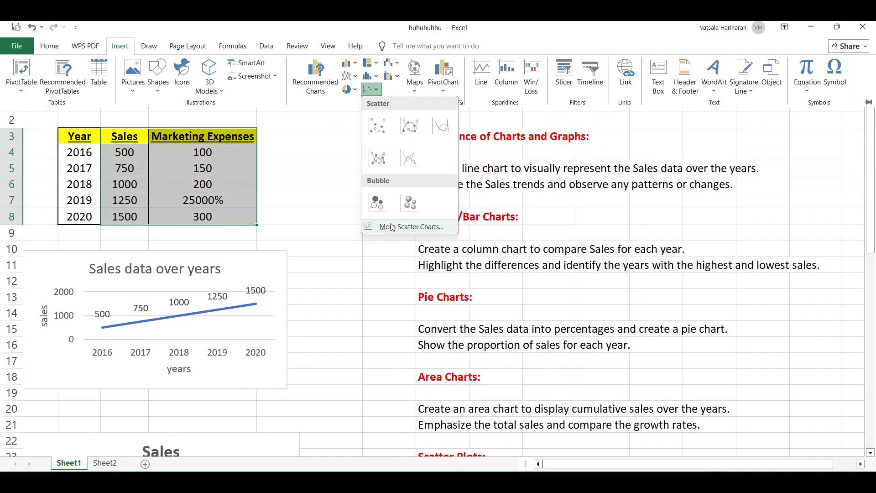
click(368, 225)
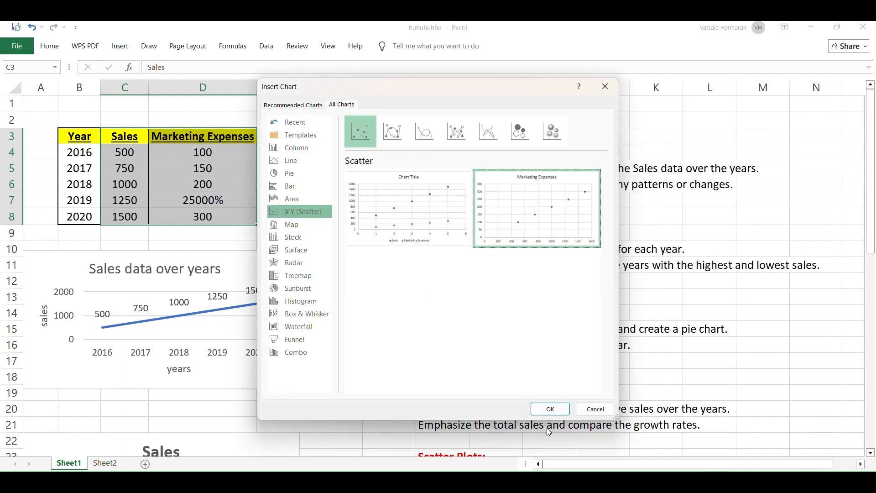
click(549, 410)
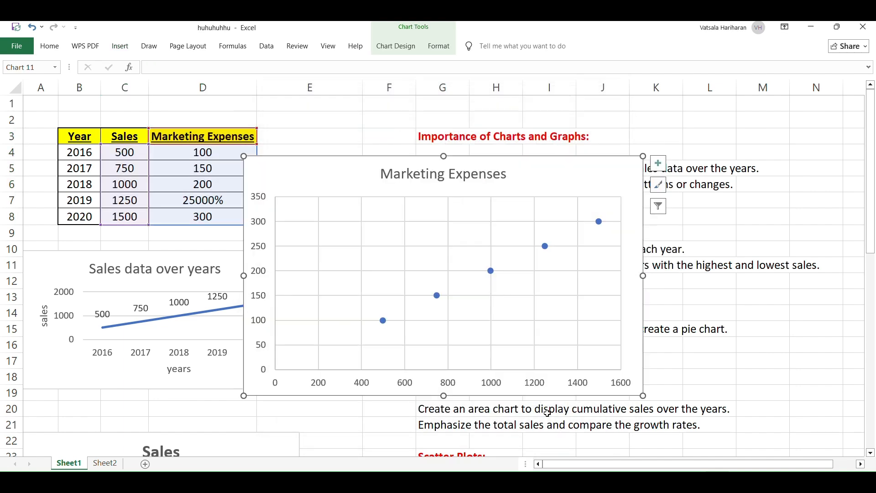
Add axis titles, data labels and a trendline to the Marketing Expenses scatter chart.
click(491, 309)
click(493, 271)
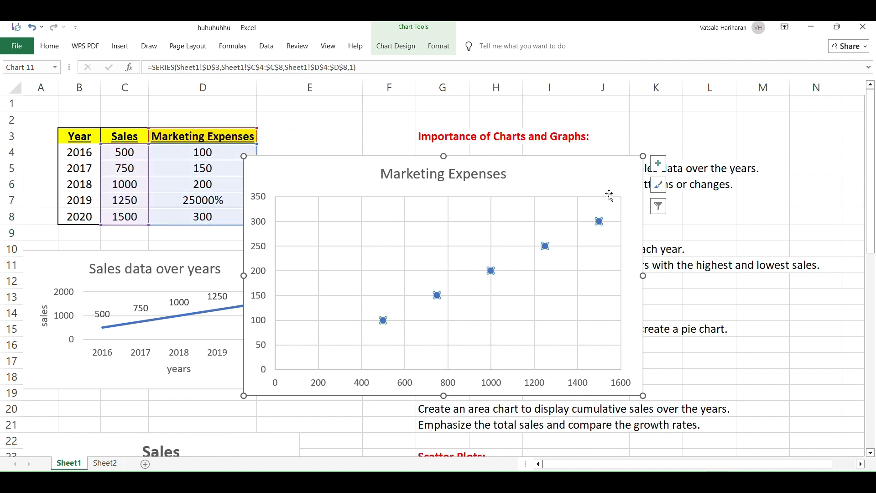
click(658, 164)
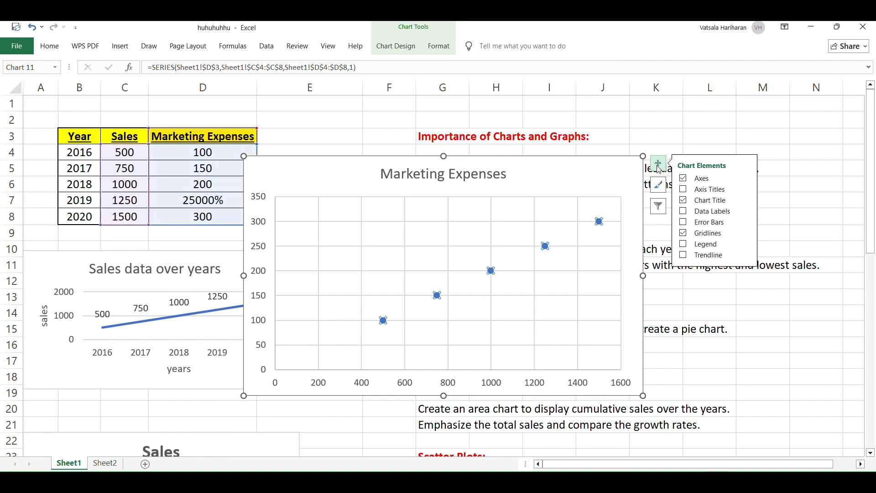
click(683, 189)
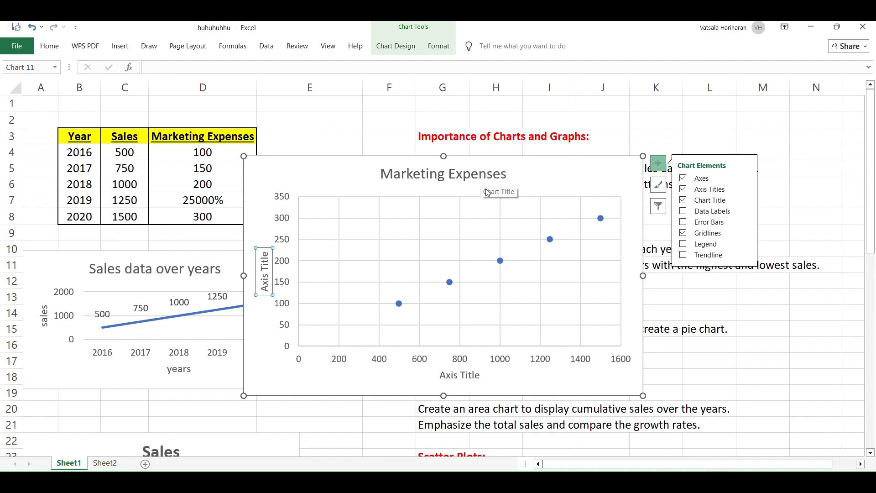
click(684, 213)
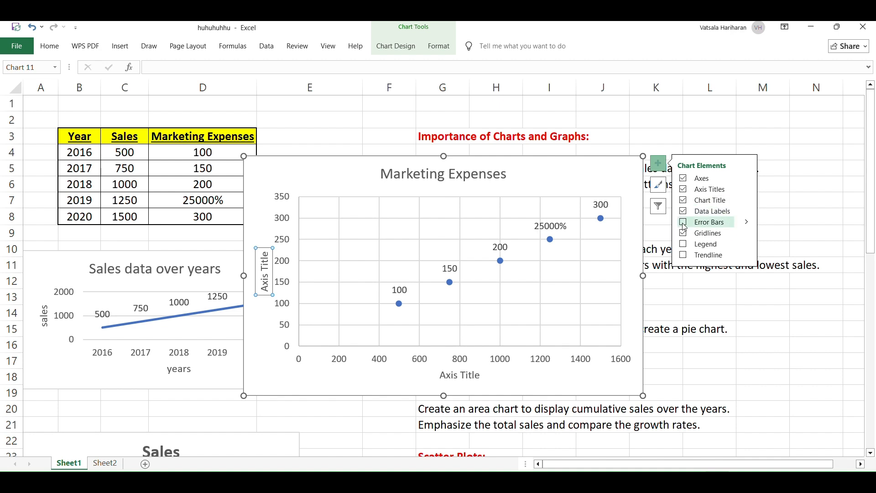
click(683, 235)
click(684, 236)
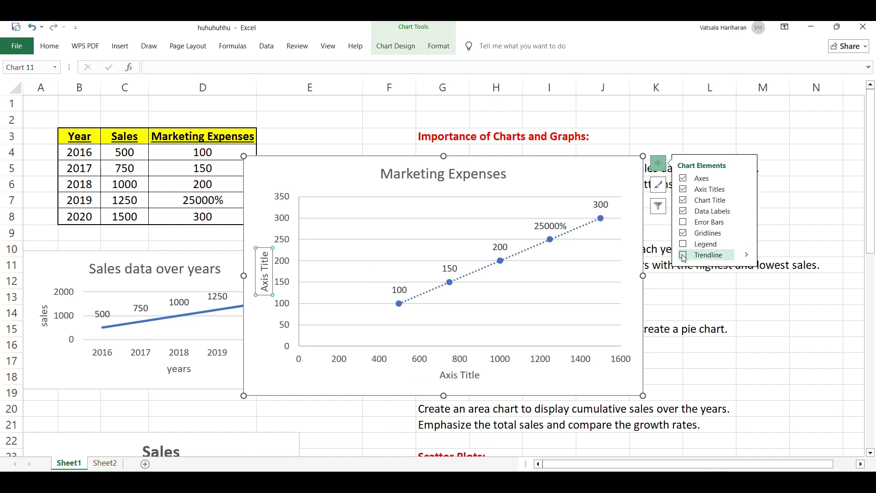
click(684, 256)
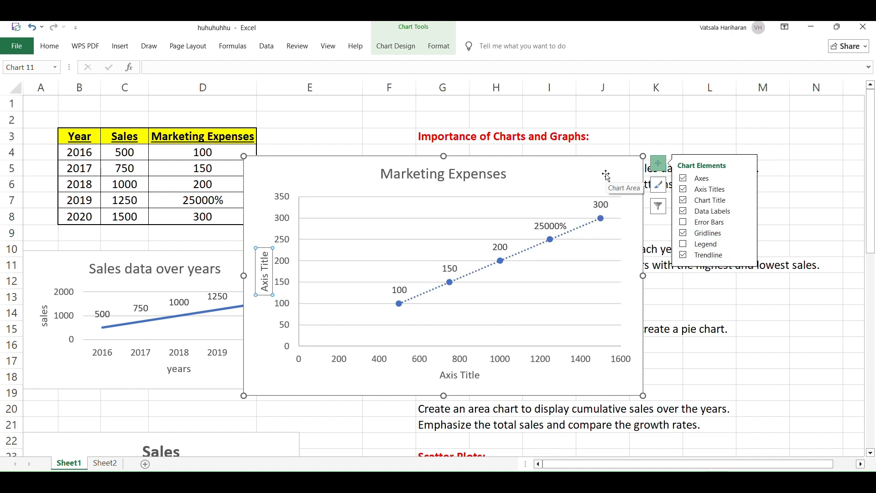
Shrink the scatter chart and apply the fourth Colorful palette, which starts with green.
drag(643, 156, 496, 232)
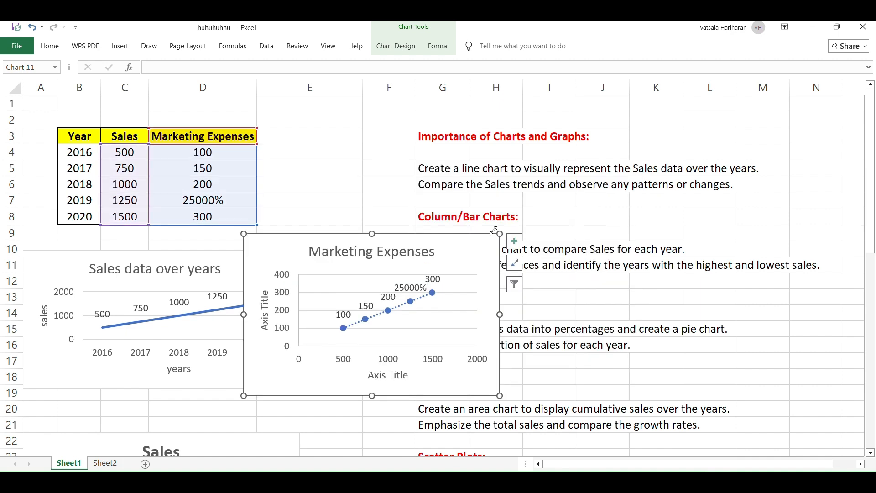
click(515, 263)
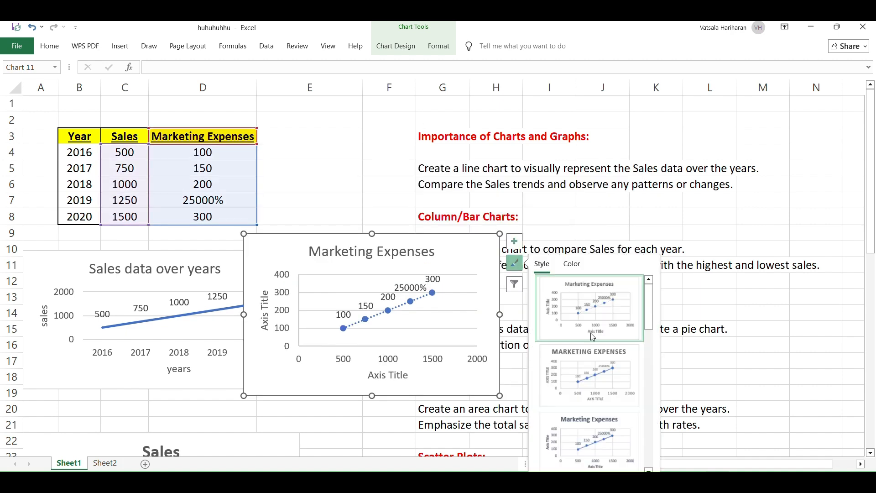
scroll(596, 402, down, 5)
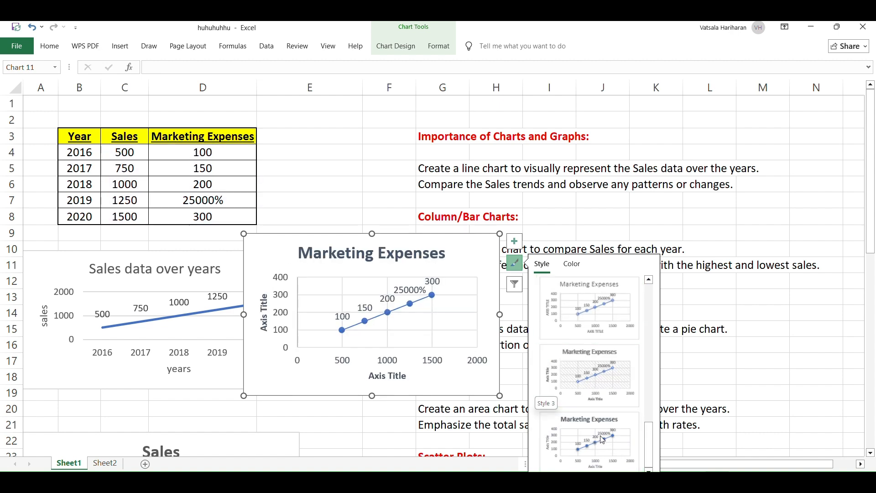
click(572, 264)
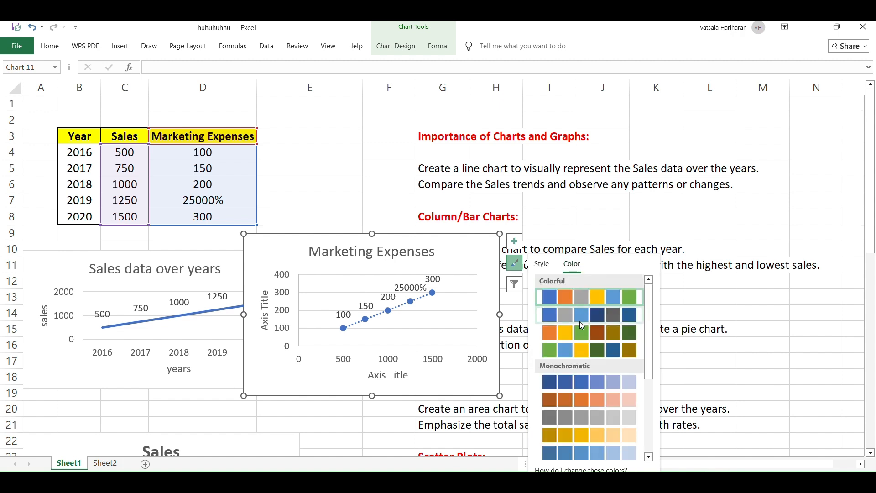
click(573, 333)
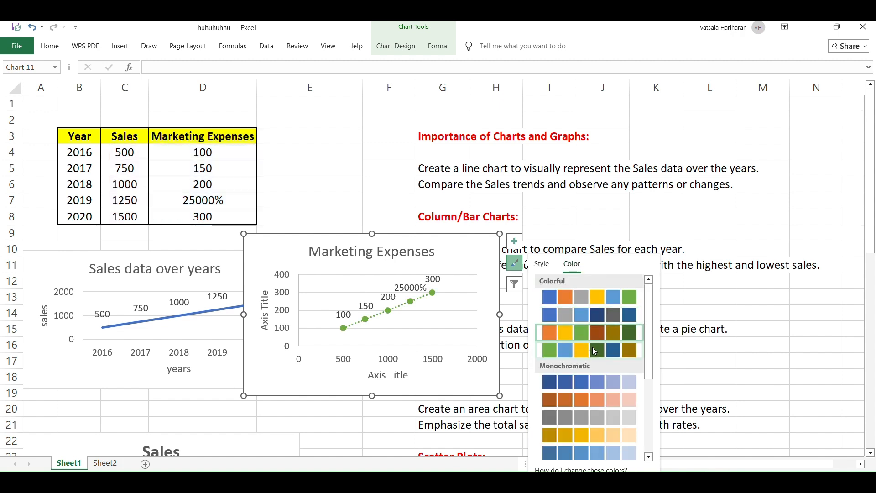
click(592, 347)
scroll(592, 347, down, 3)
scroll(574, 316, up, 3)
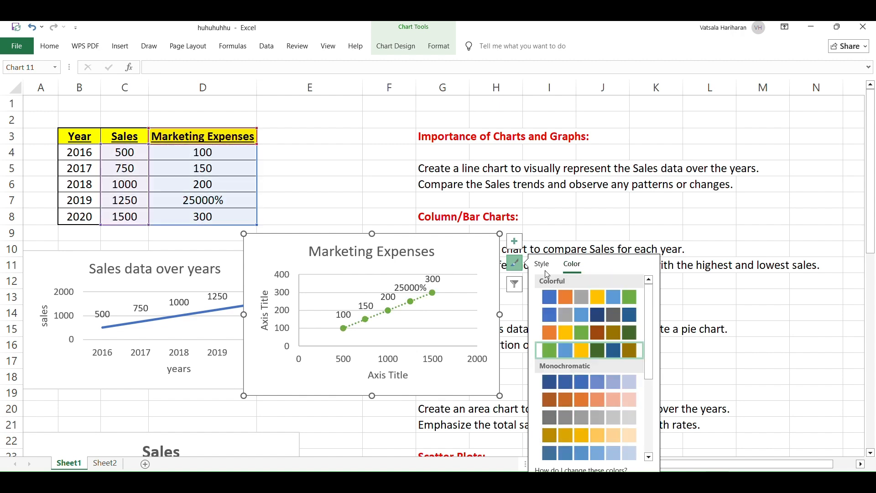
Resize the scatter chart and place it beside the area chart, starting in column K with its upper edge at about row 36.
drag(500, 234, 447, 254)
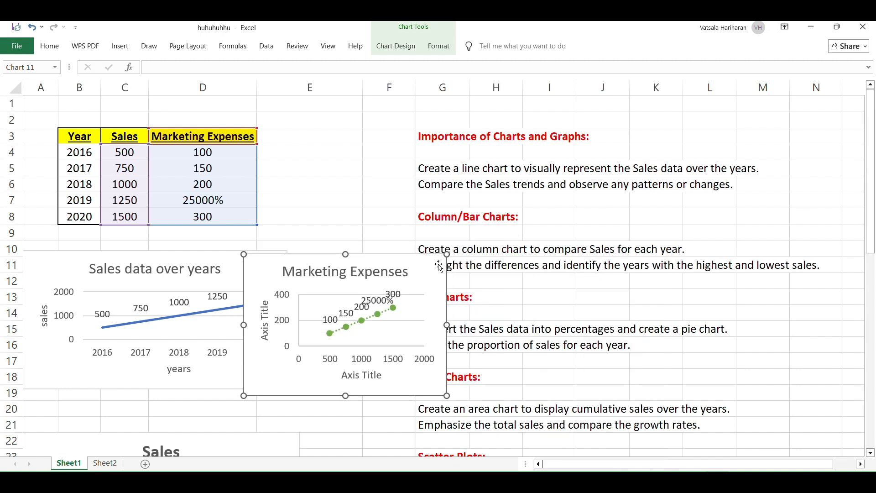
scroll(439, 266, down, 7)
scroll(405, 208, up, 2)
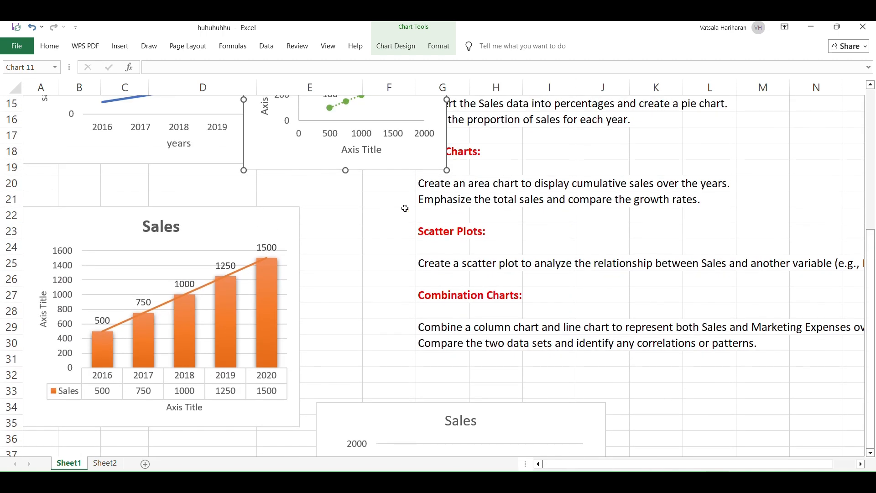
drag(415, 163, 700, 377)
scroll(588, 229, down, 4)
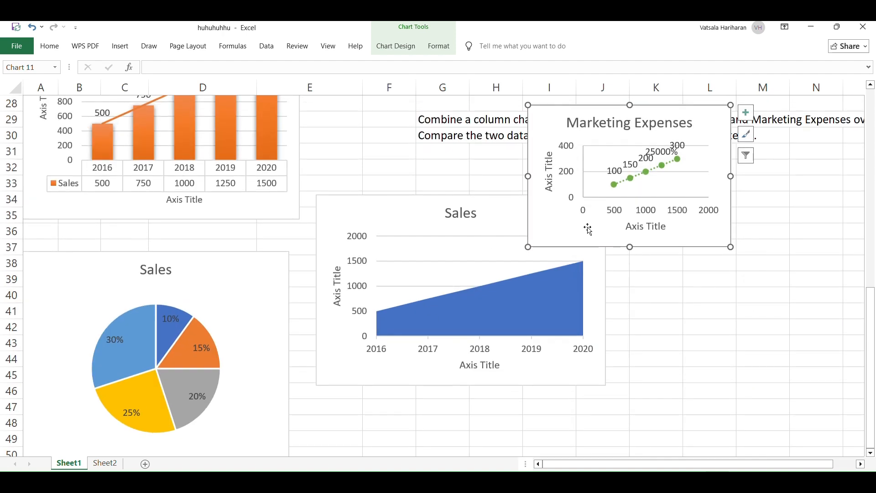
drag(589, 230, 692, 358)
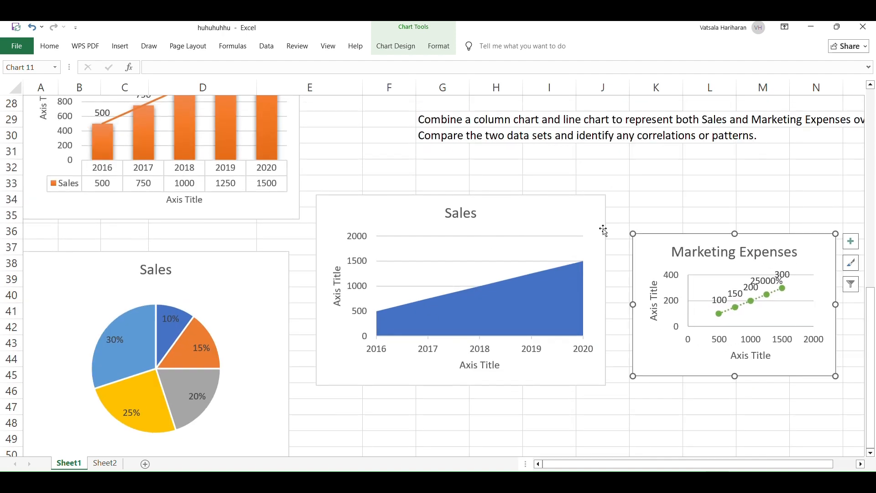
drag(633, 234, 625, 205)
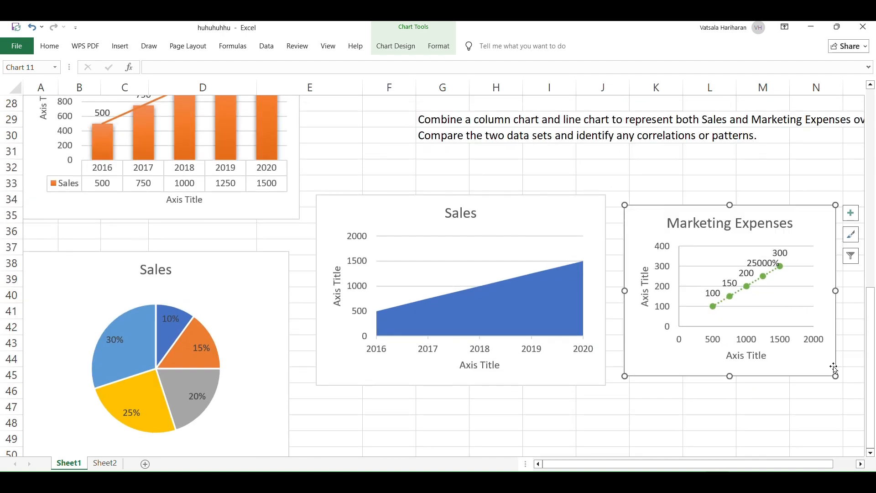
drag(834, 368, 855, 411)
Deselect the chart and read the Combination Charts task about Sales and Marketing Expenses over the years.
scroll(632, 257, up, 9)
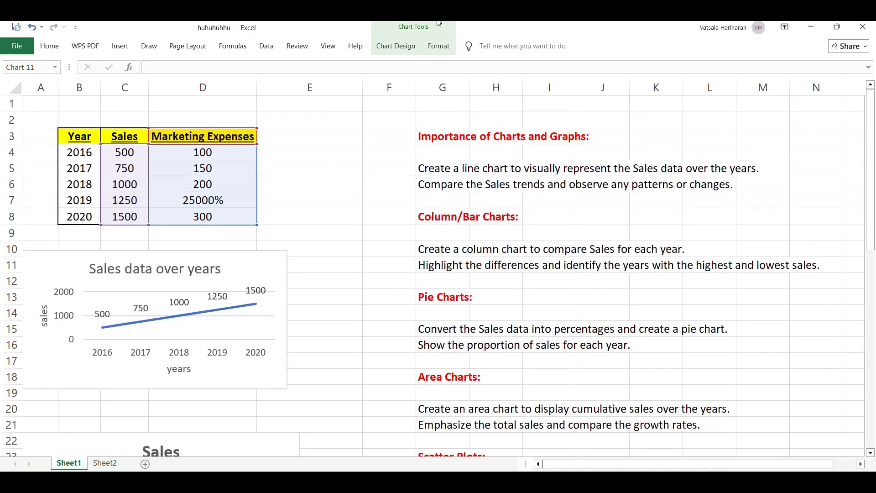
key(Escape)
scroll(404, 178, down, 4)
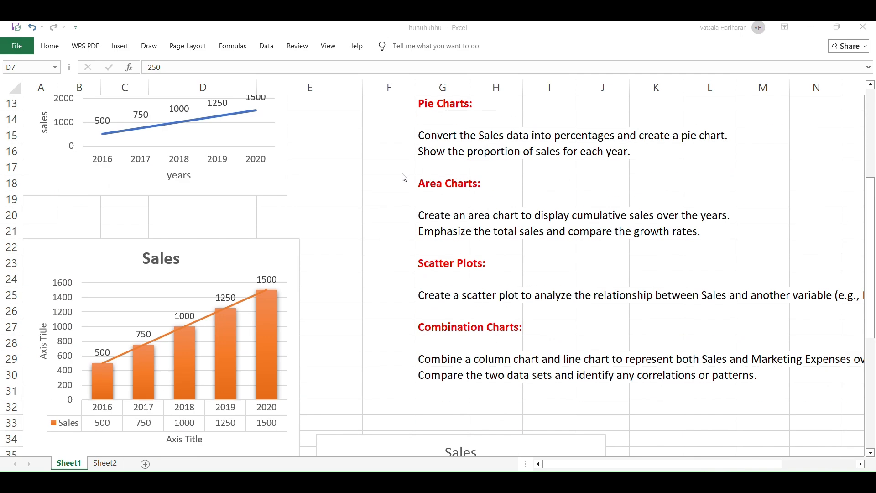
scroll(404, 178, down, 2)
scroll(450, 280, right, 5)
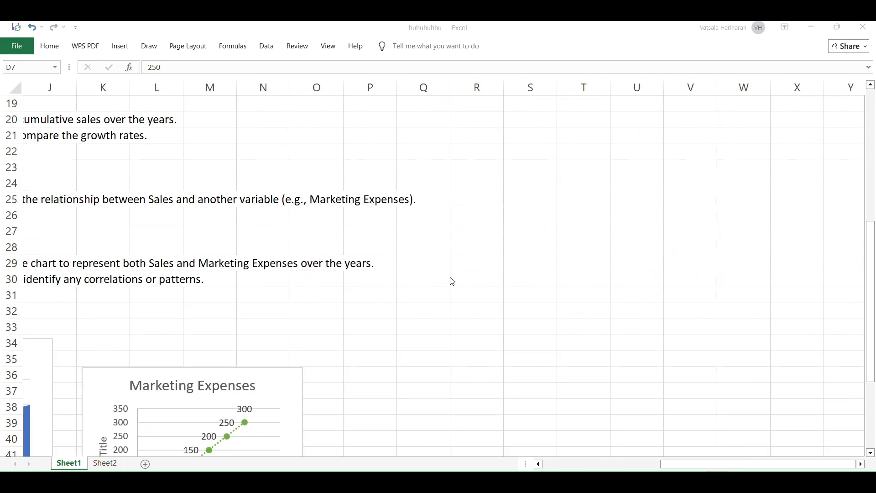
scroll(450, 280, left, 5)
scroll(452, 282, right, 3)
scroll(452, 282, left, 2)
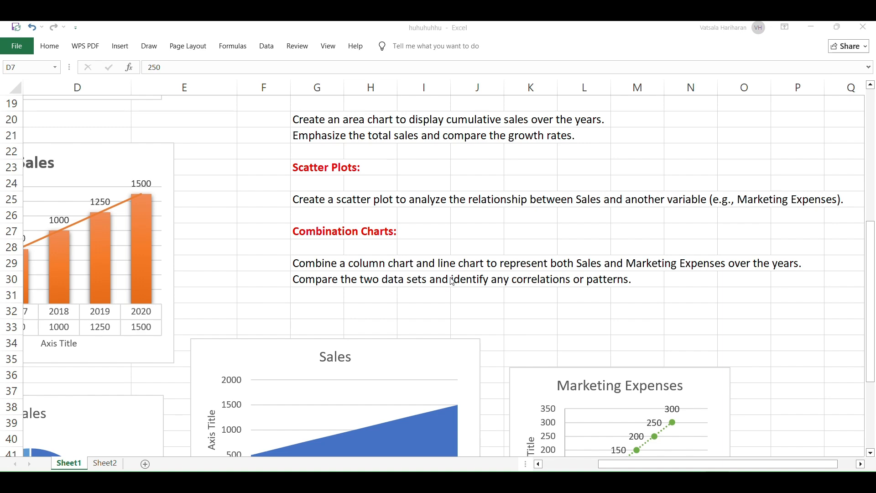
scroll(452, 280, up, 6)
scroll(297, 221, left, 2)
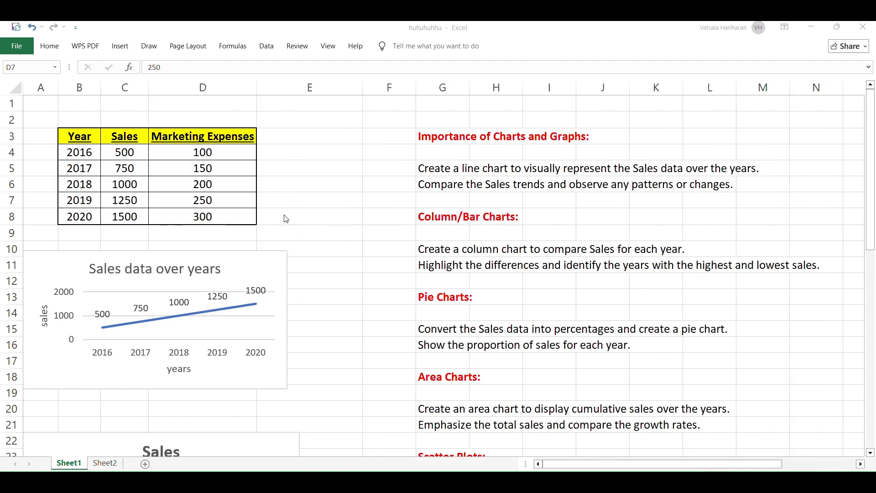
Start a custom combination chart from the Year, Sales and Marketing Expenses table in B3:D8.
drag(68, 138, 225, 221)
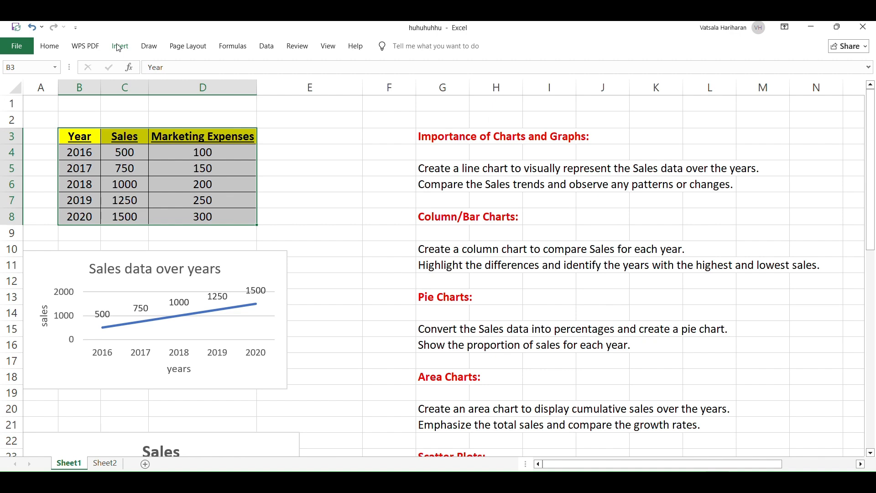
click(118, 46)
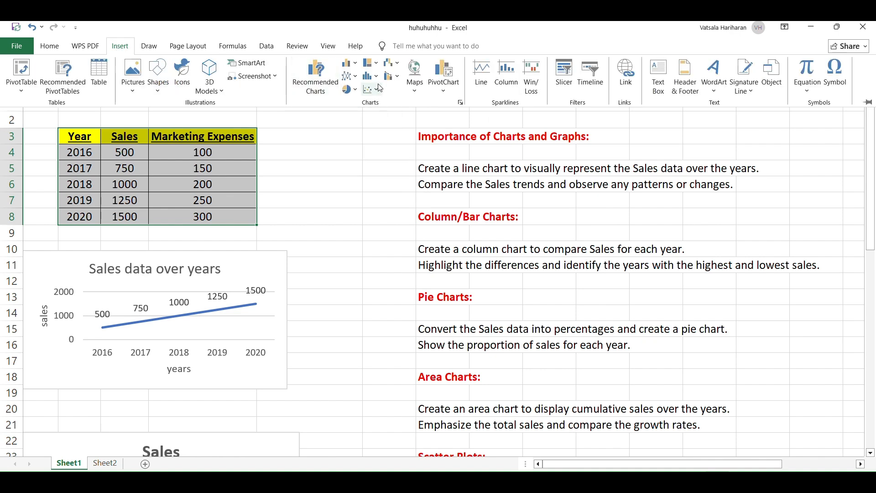
click(392, 77)
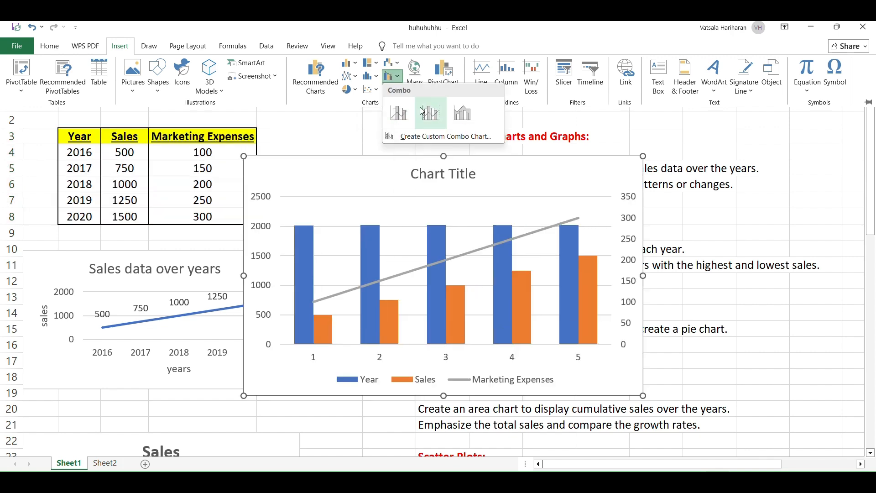
click(409, 136)
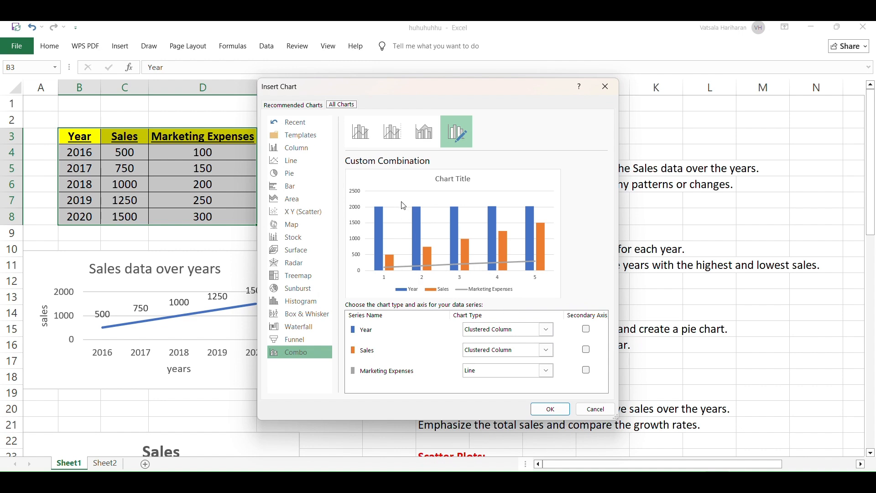
Compare the previews of the clustered column-line, secondary-axis line, stacked area-column and custom combination chart types.
click(362, 136)
click(392, 138)
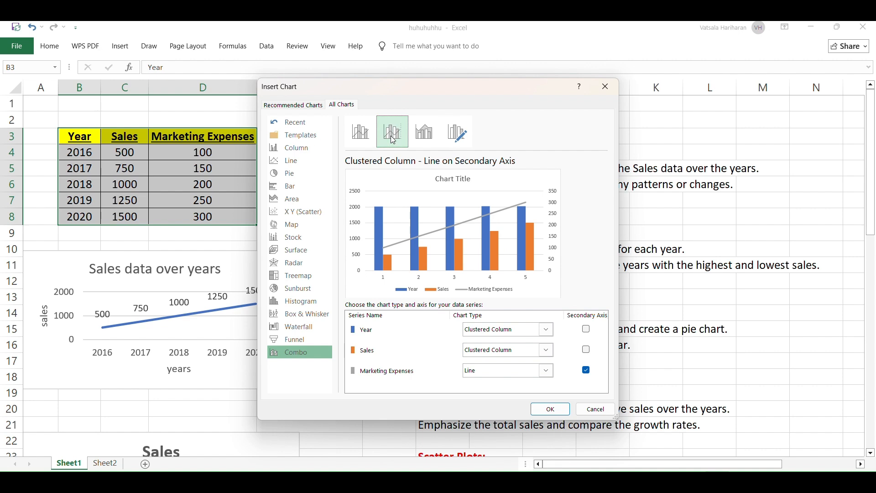
click(424, 133)
click(452, 138)
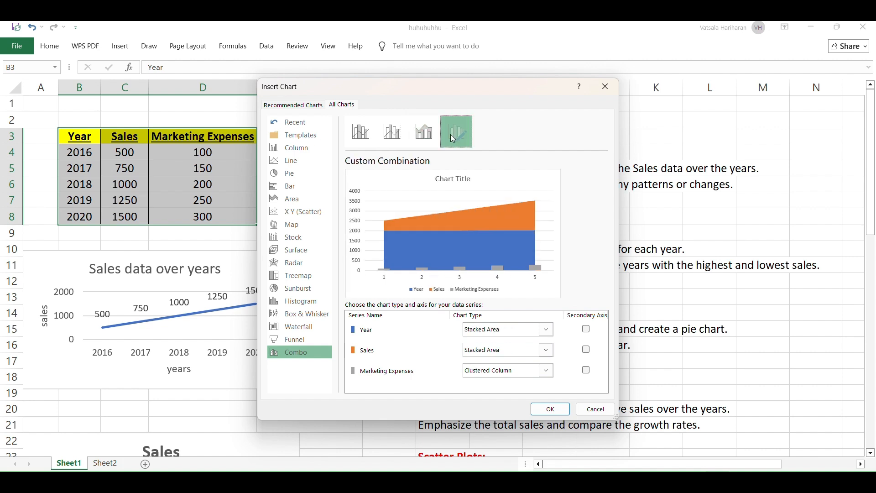
click(424, 133)
click(393, 132)
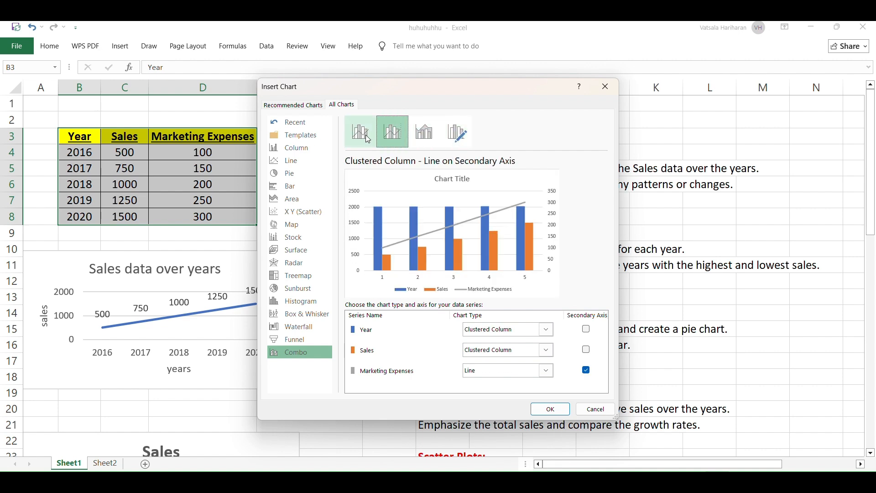
click(358, 135)
click(393, 132)
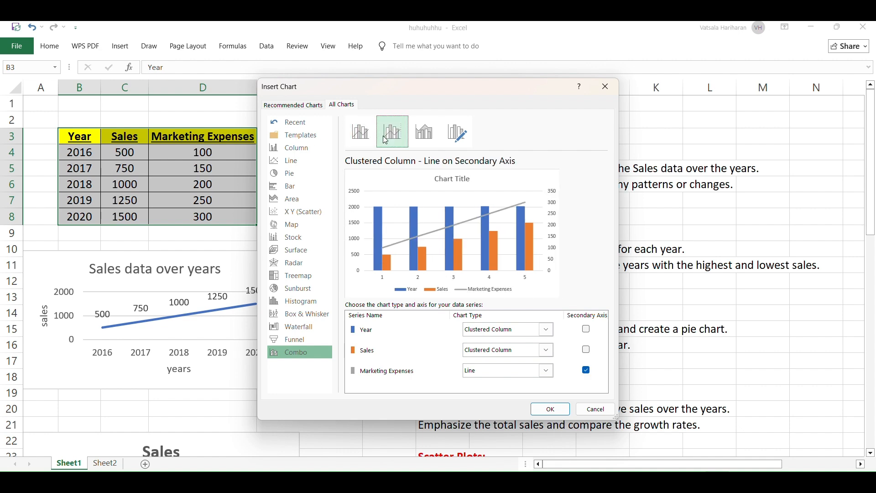
Insert the combination chart with Year and Sales as clustered columns, Marketing Expenses as a line, and no series on the secondary axis.
click(587, 330)
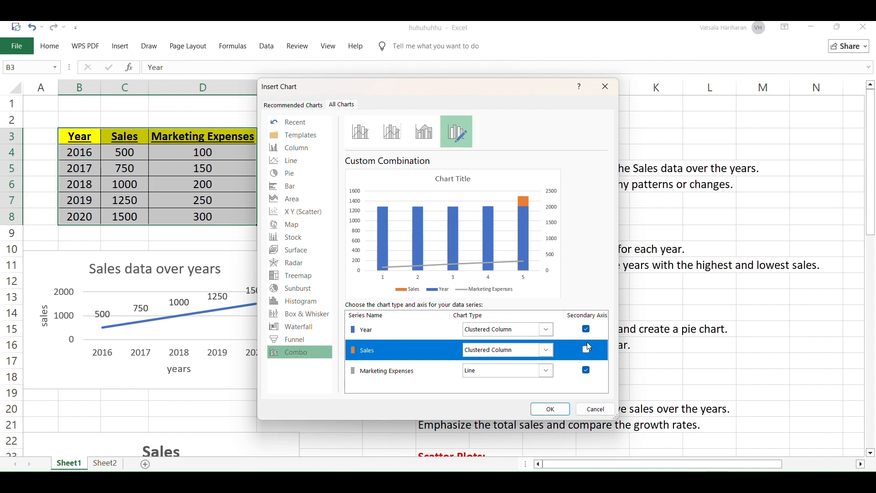
click(587, 350)
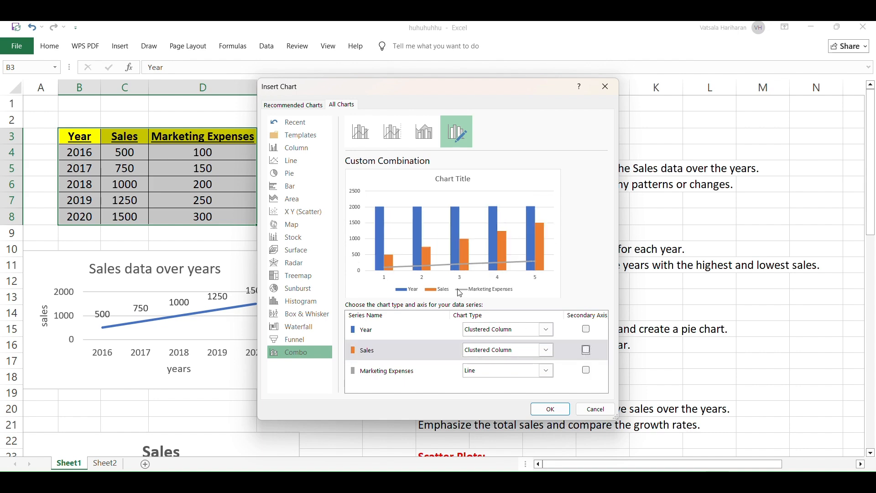
click(549, 409)
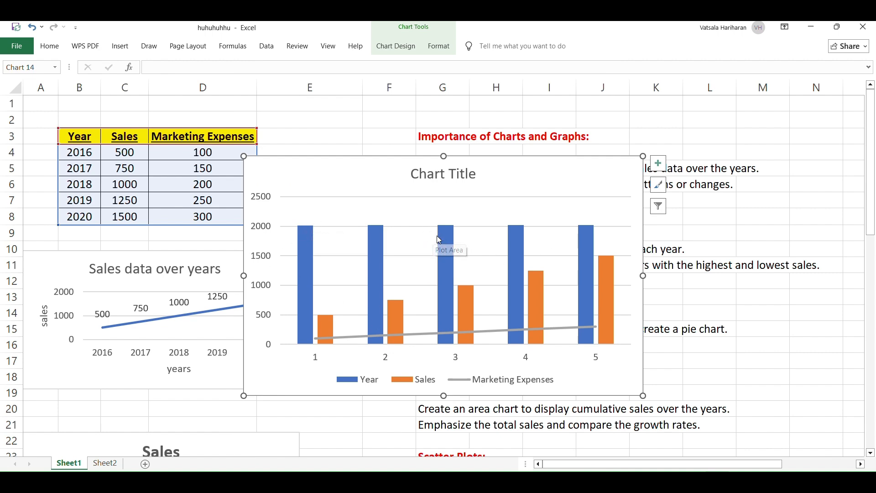
Add data labels to all series of the combination chart, leaving axis titles off.
click(657, 165)
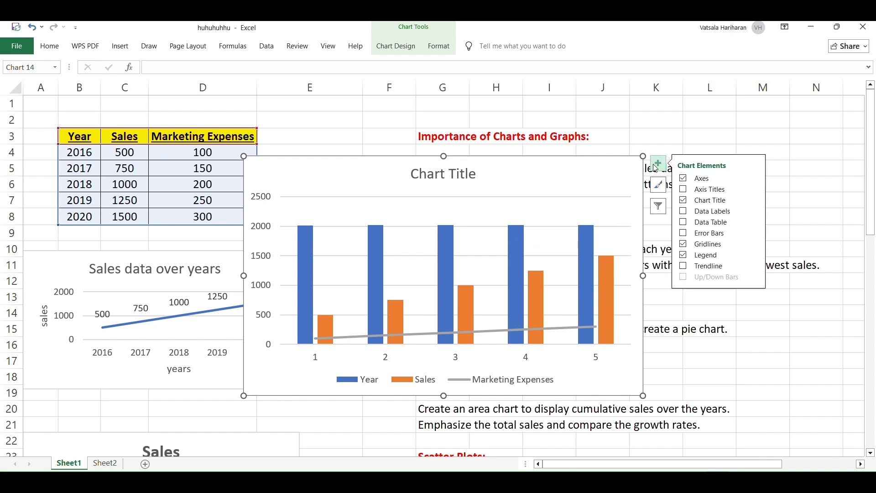
click(683, 190)
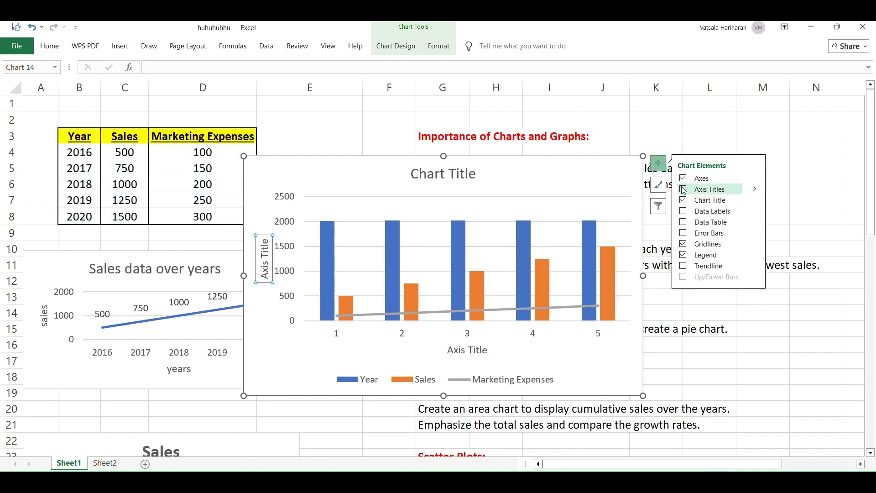
click(683, 211)
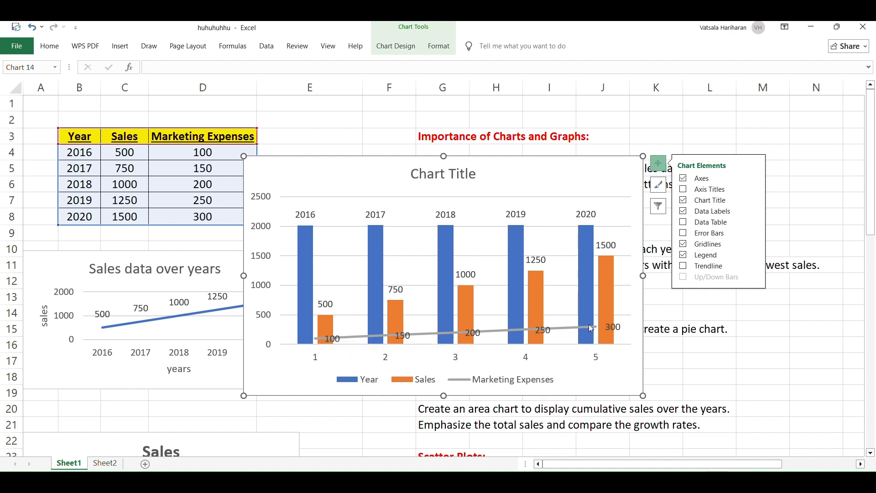
click(684, 222)
click(683, 223)
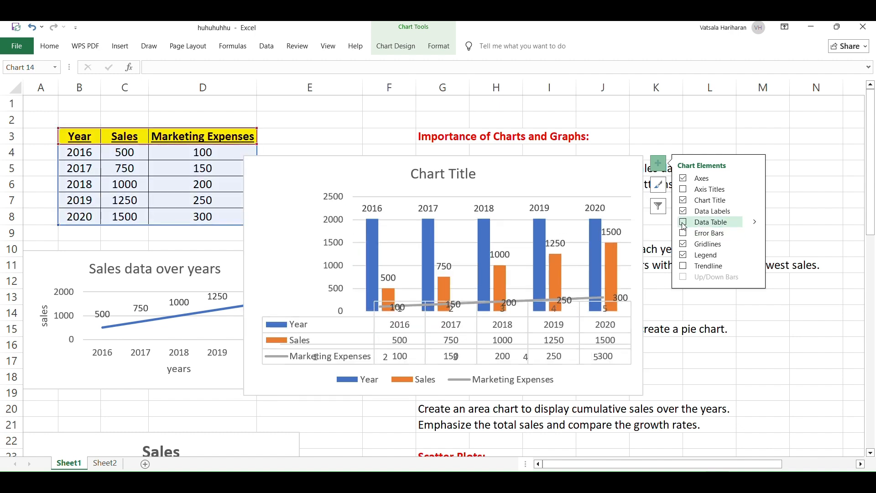
click(683, 267)
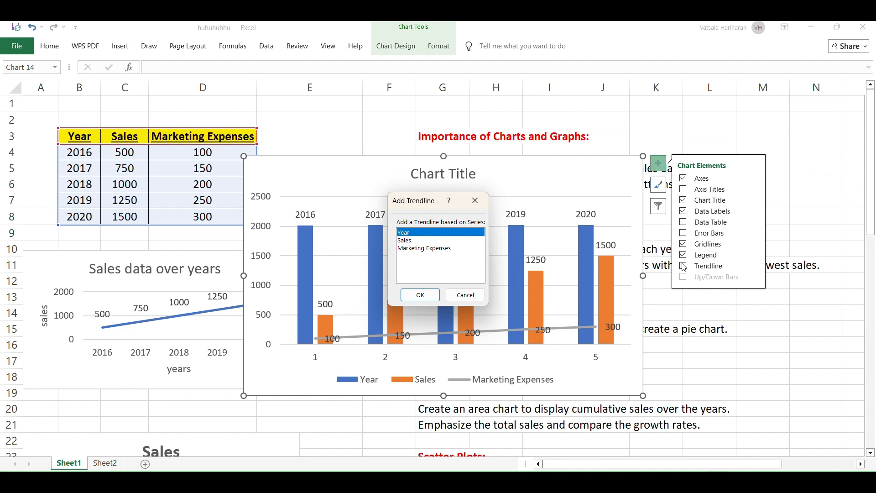
click(475, 201)
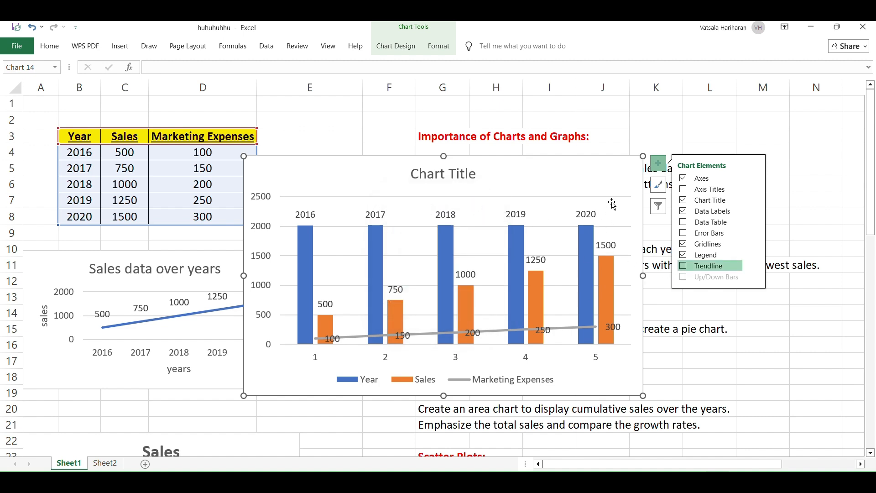